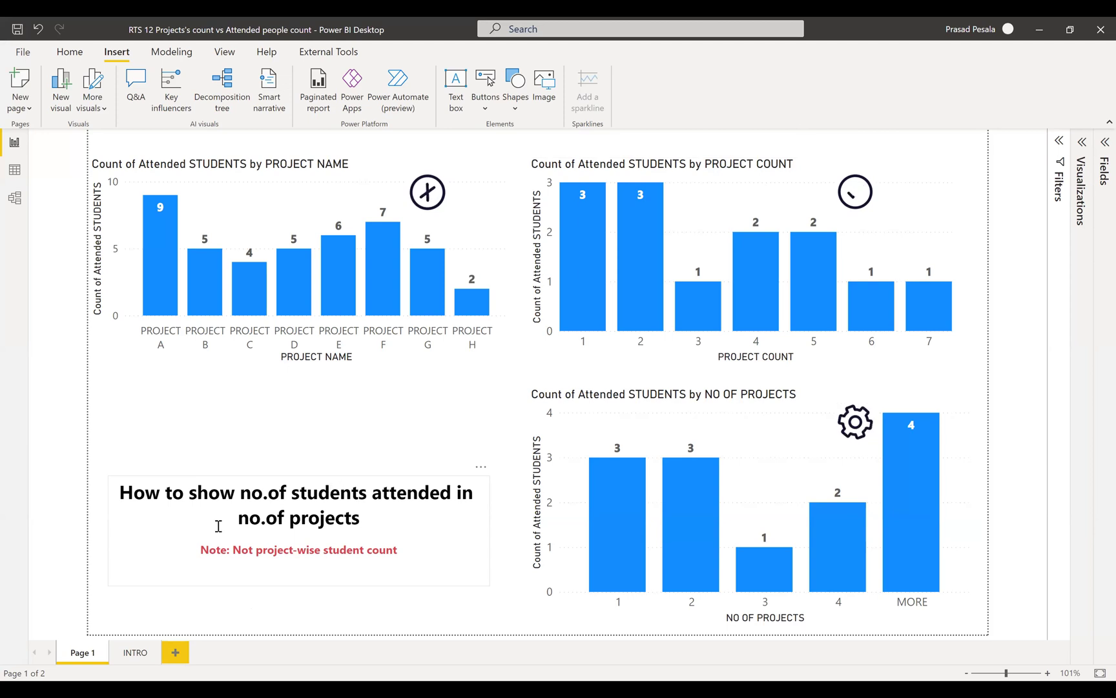
Examine the project and student rows of TABLE and compare them with the finished charts on Page 1.
{"action": "left_click", "coordinate": [13, 171]}
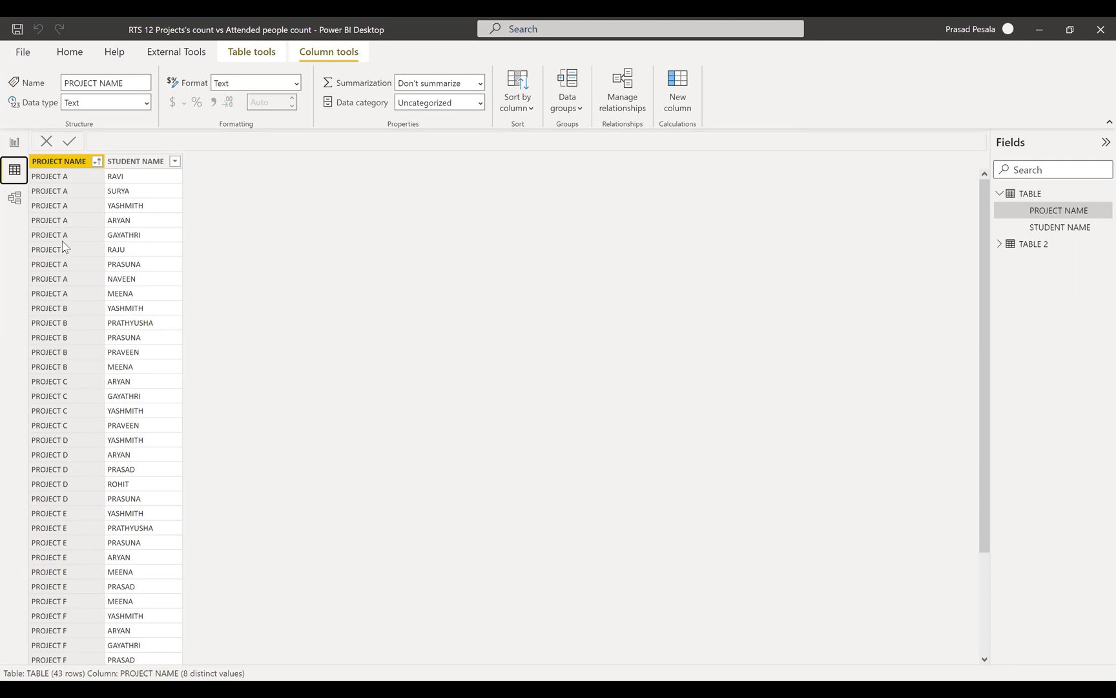
{"action": "left_click", "coordinate": [14, 143]}
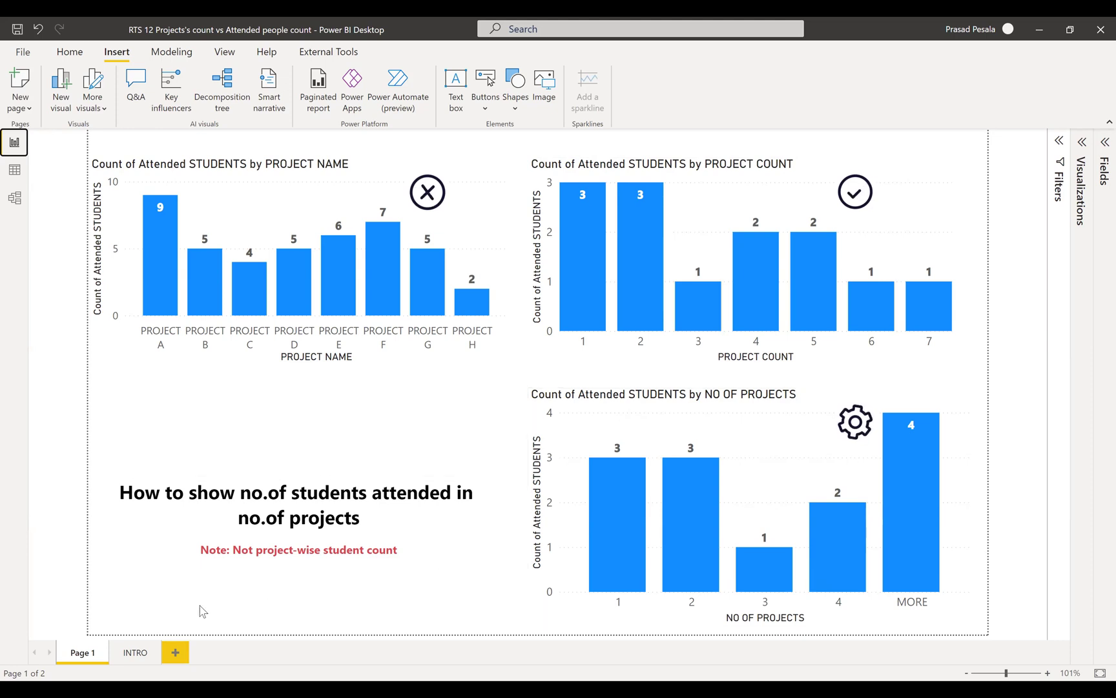
{"action": "left_click", "coordinate": [135, 654]}
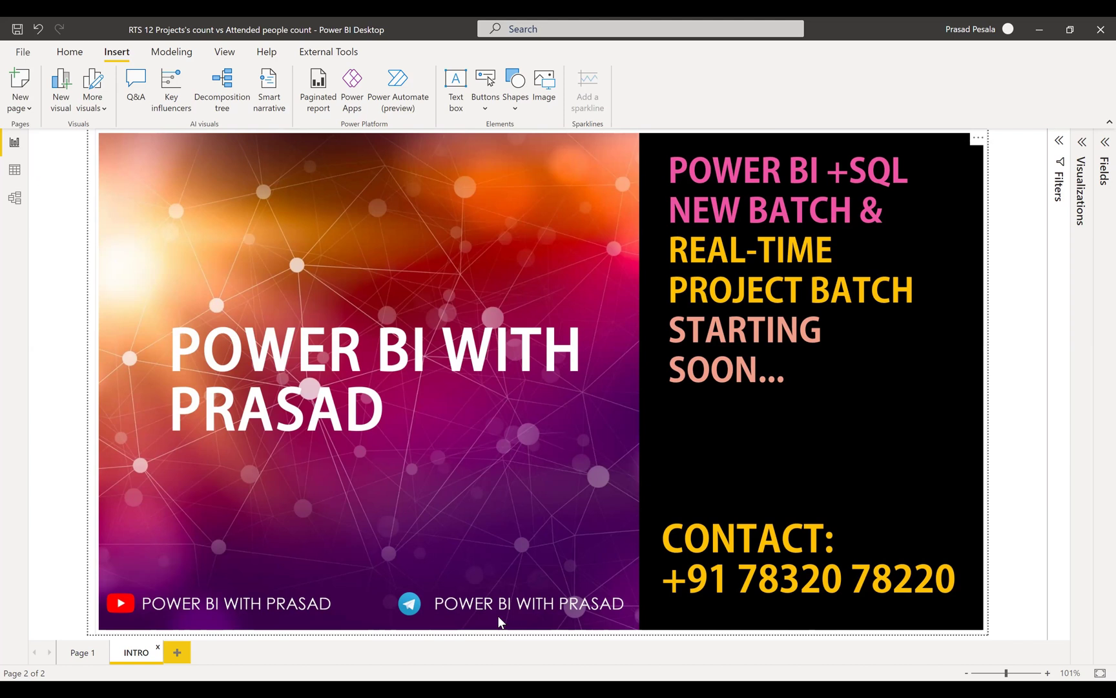
{"action": "left_click", "coordinate": [84, 654]}
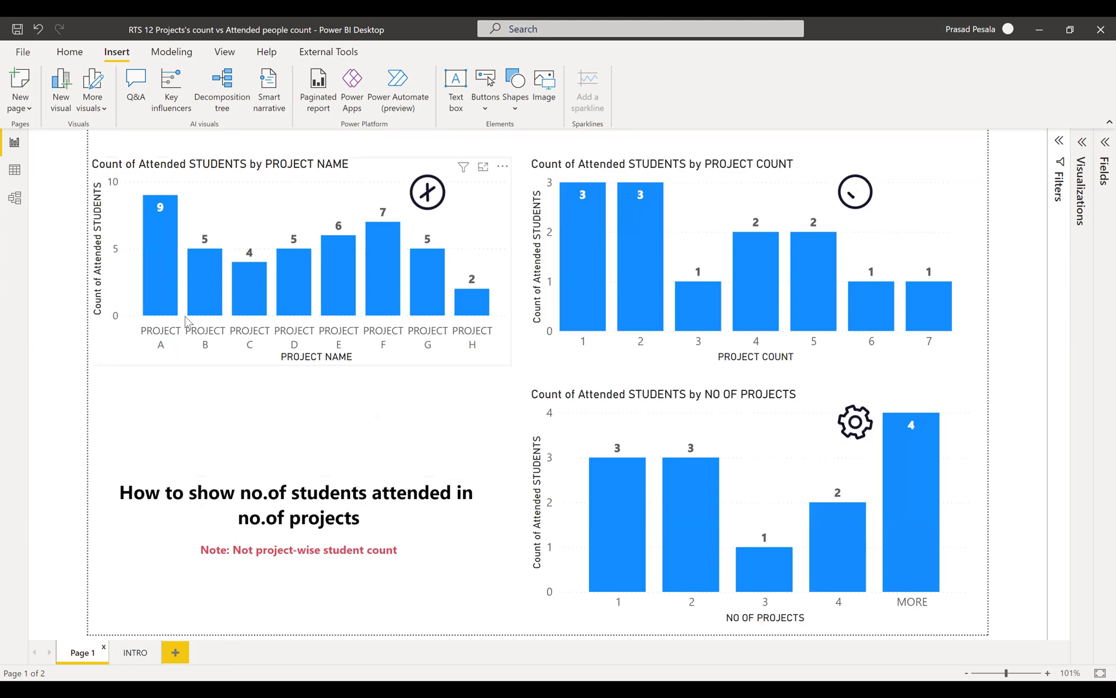
{"action": "left_click", "coordinate": [14, 170]}
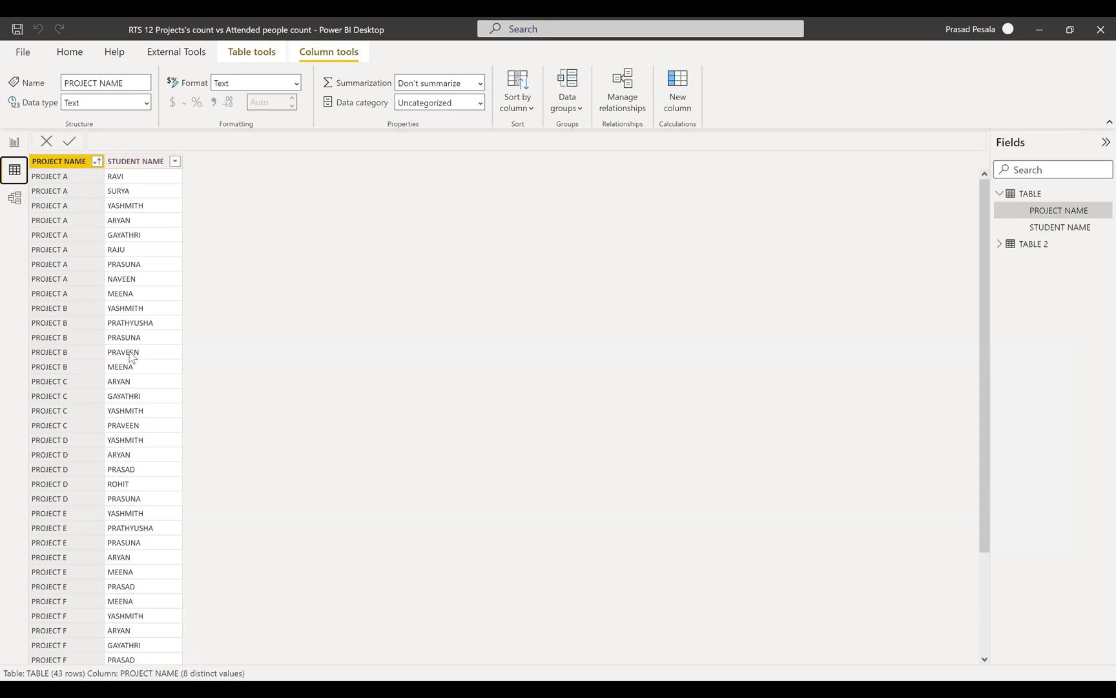
{"action": "scroll", "coordinate": [55, 375], "scroll_direction": "down", "scroll_amount": 5}
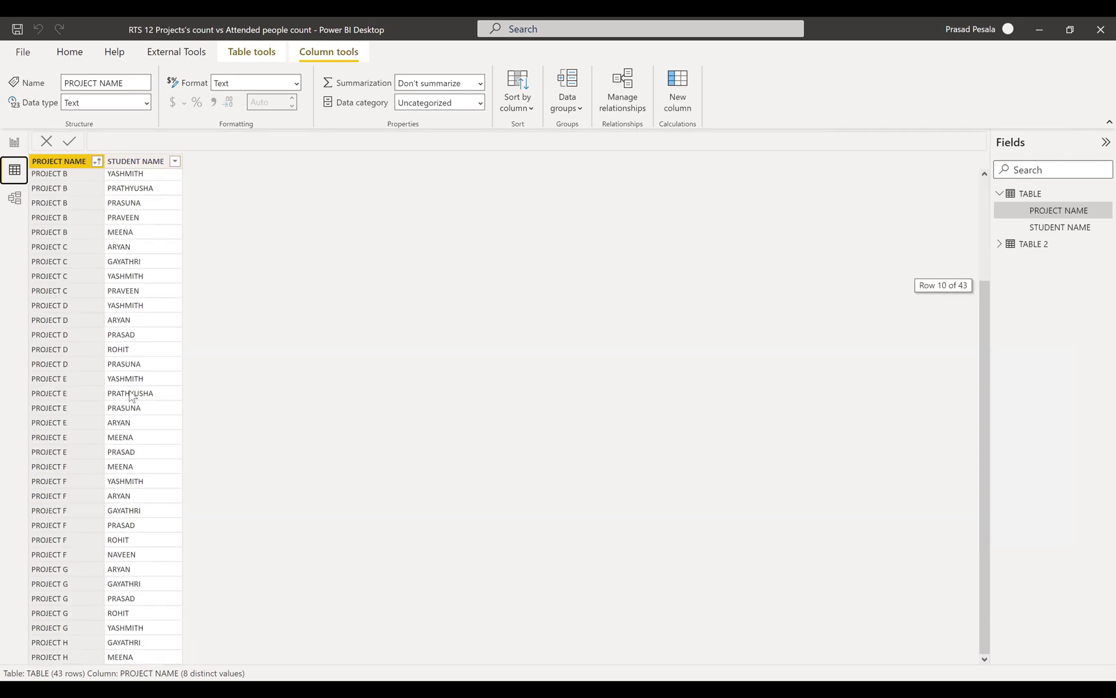
{"action": "scroll", "coordinate": [133, 388], "scroll_direction": "up", "scroll_amount": 5}
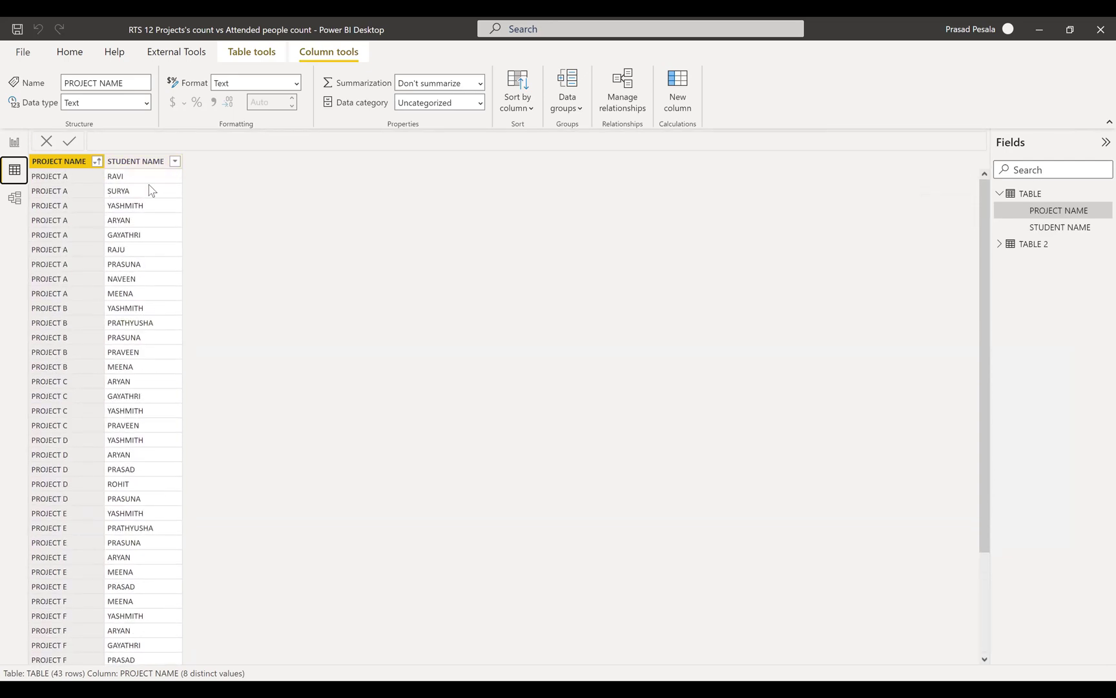
{"action": "left_click", "coordinate": [13, 143]}
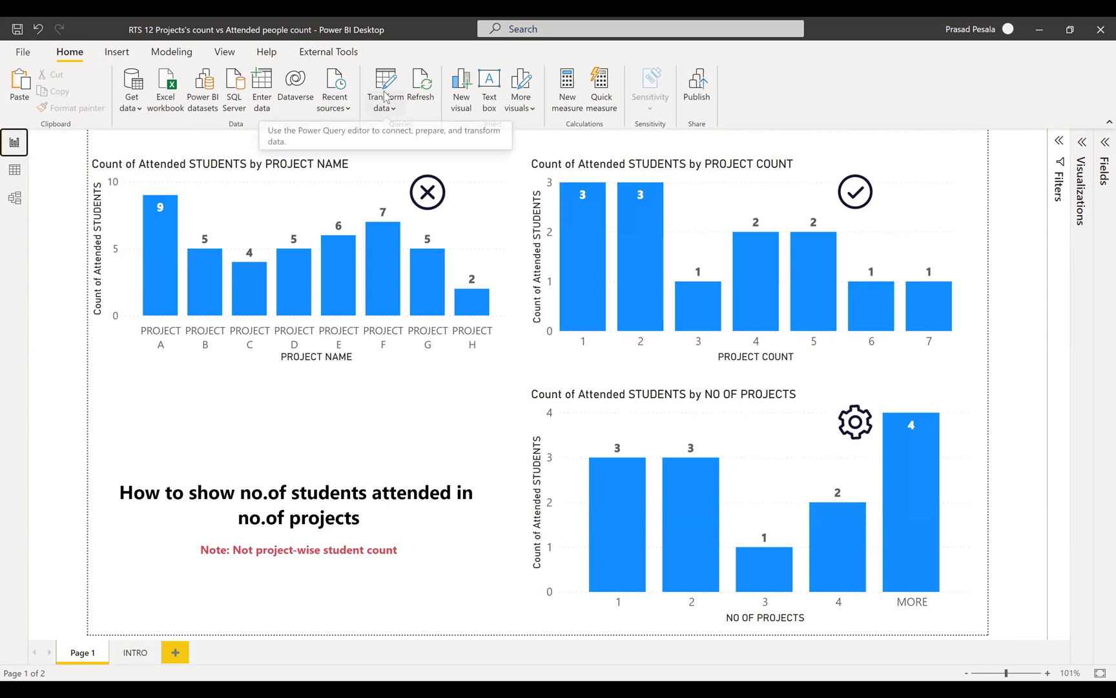
Open the Power Query Editor and duplicate the TABLE query.
{"action": "left_click", "coordinate": [386, 101]}
{"action": "left_click", "coordinate": [409, 136]}
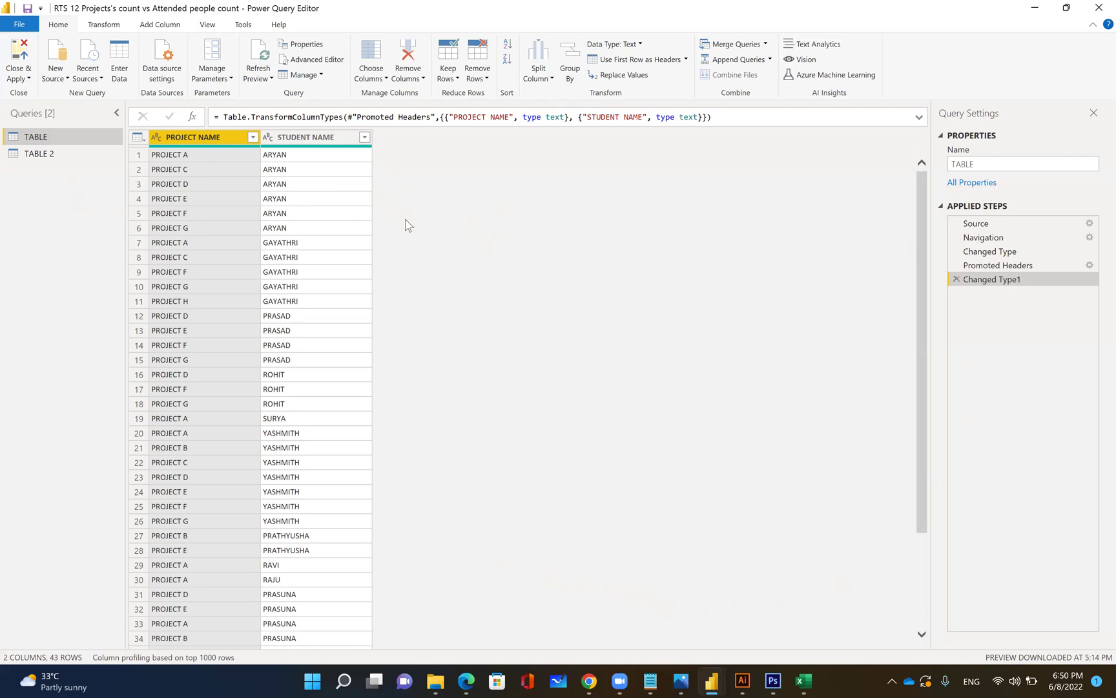
{"action": "right_click", "coordinate": [54, 136]}
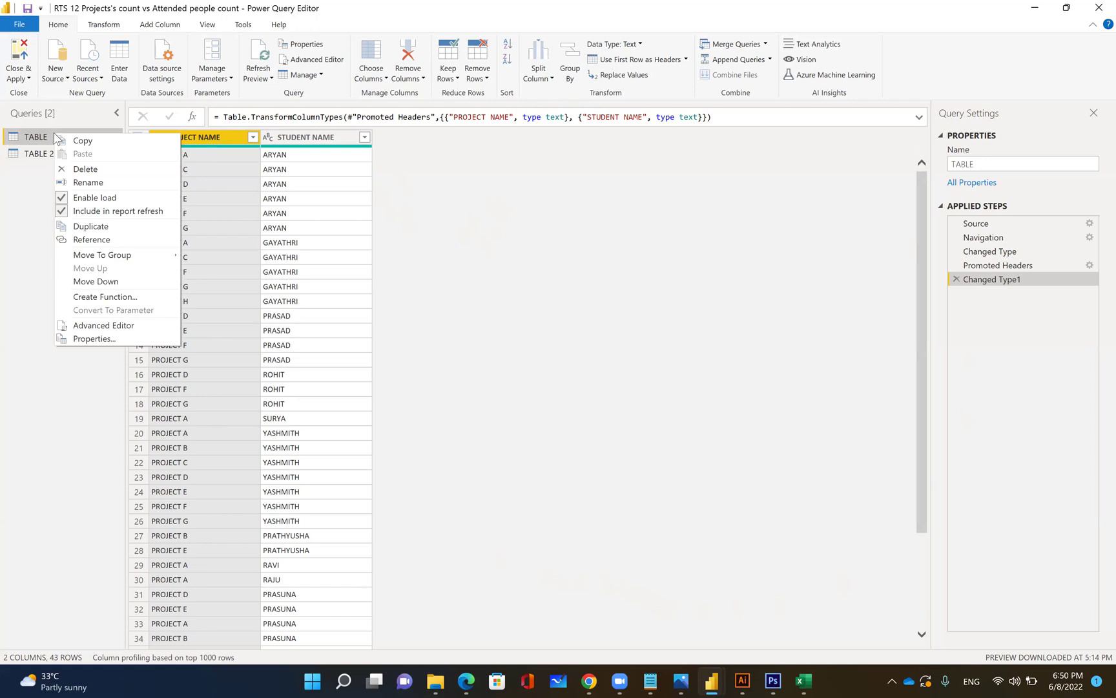
{"action": "left_click", "coordinate": [92, 226]}
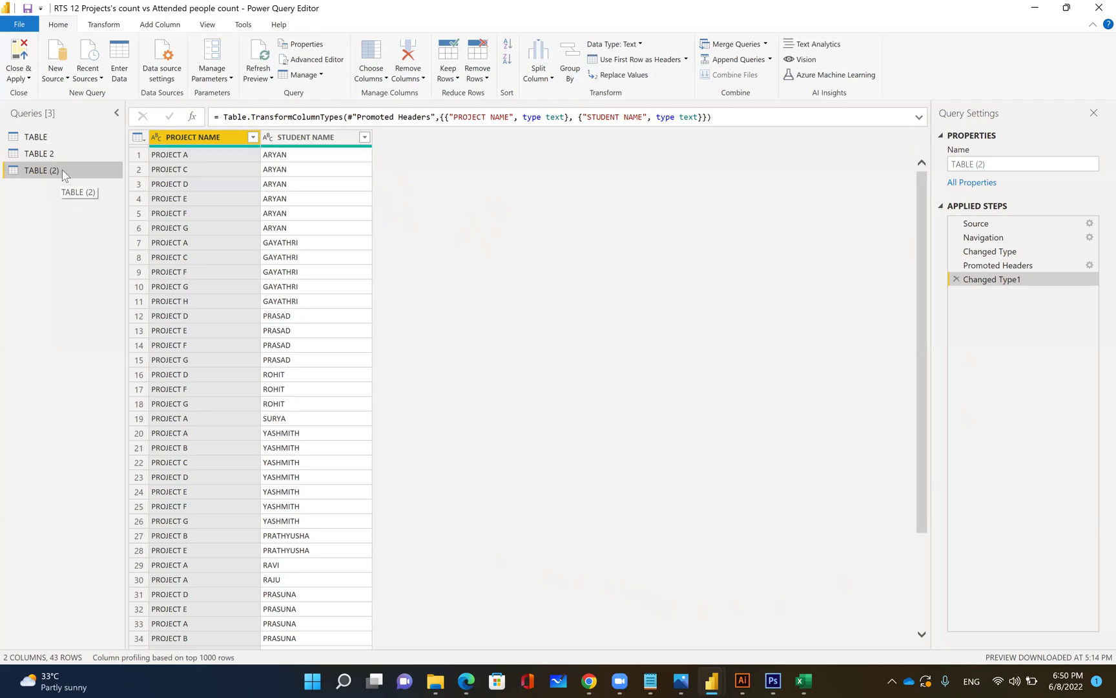
Rename the duplicated query to Table 3.
{"action": "left_click", "coordinate": [990, 164]}
{"action": "left_click_drag", "start_coordinate": [989, 165], "coordinate": [949, 165]}
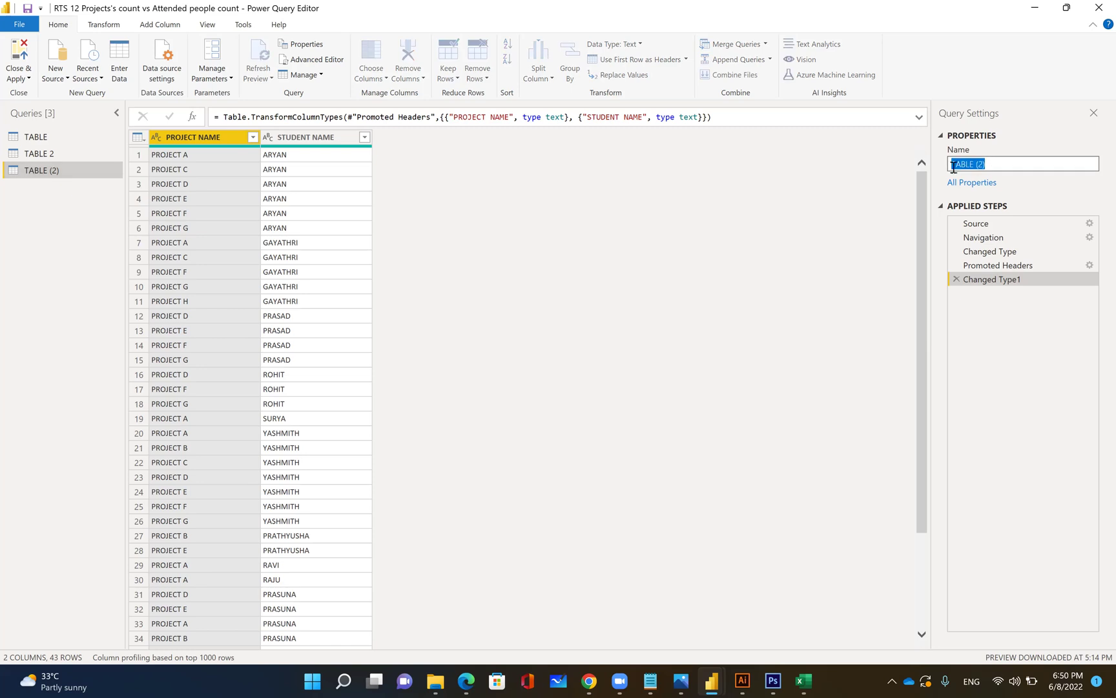
{"action": "type", "text": "c"}
{"action": "key", "text": "End"}
{"action": "key", "text": "ctrl+shift+Left"}
{"action": "key", "text": "ctrl+shift+Left"}
{"action": "key", "text": "BackSpace"}
{"action": "type", "text": "Table 3"}
{"action": "key", "text": "Return"}
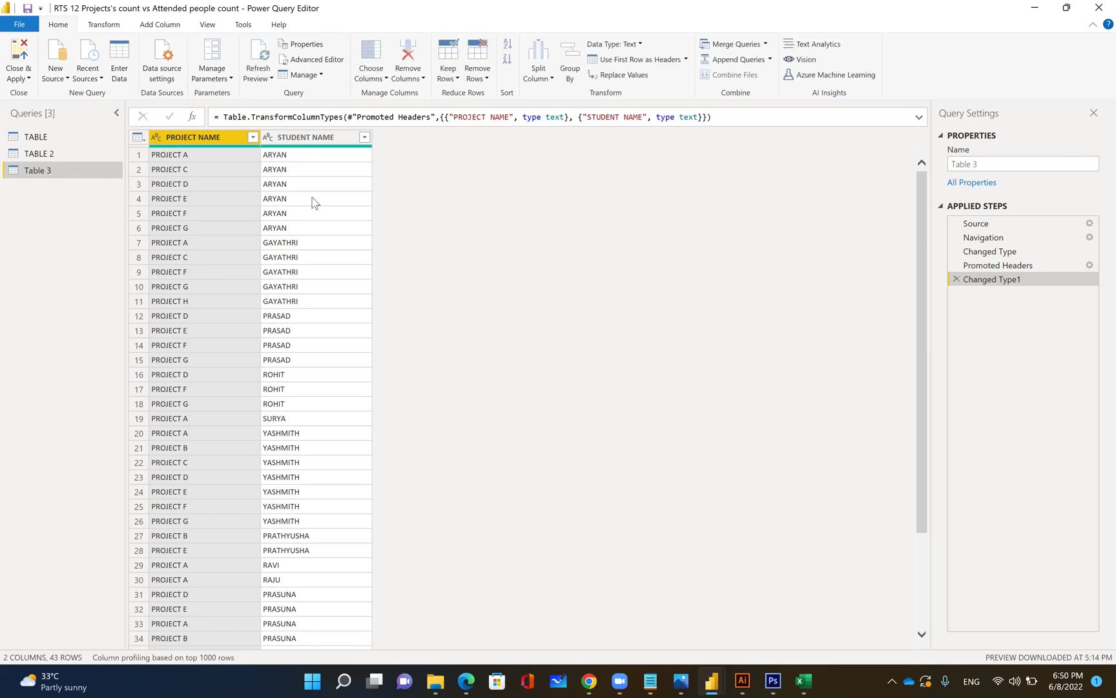
Group Table 3 by STUDENT NAME with a new column named "project count" that uses the Count Rows operation.
{"action": "left_click", "coordinate": [300, 139]}
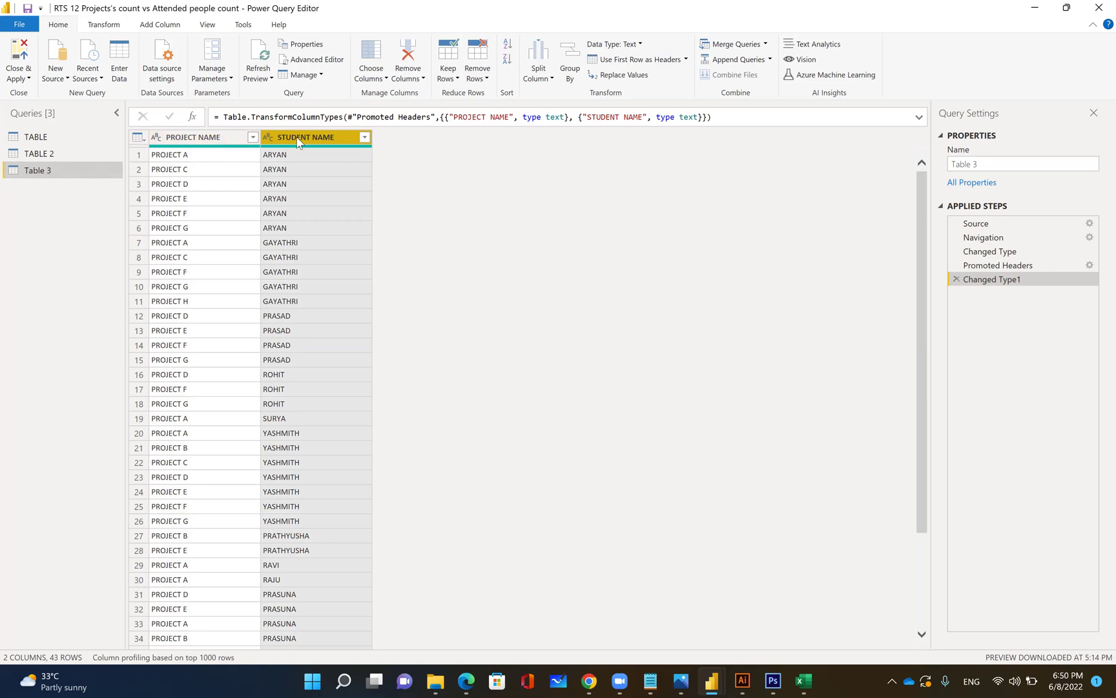
{"action": "left_click", "coordinate": [569, 70]}
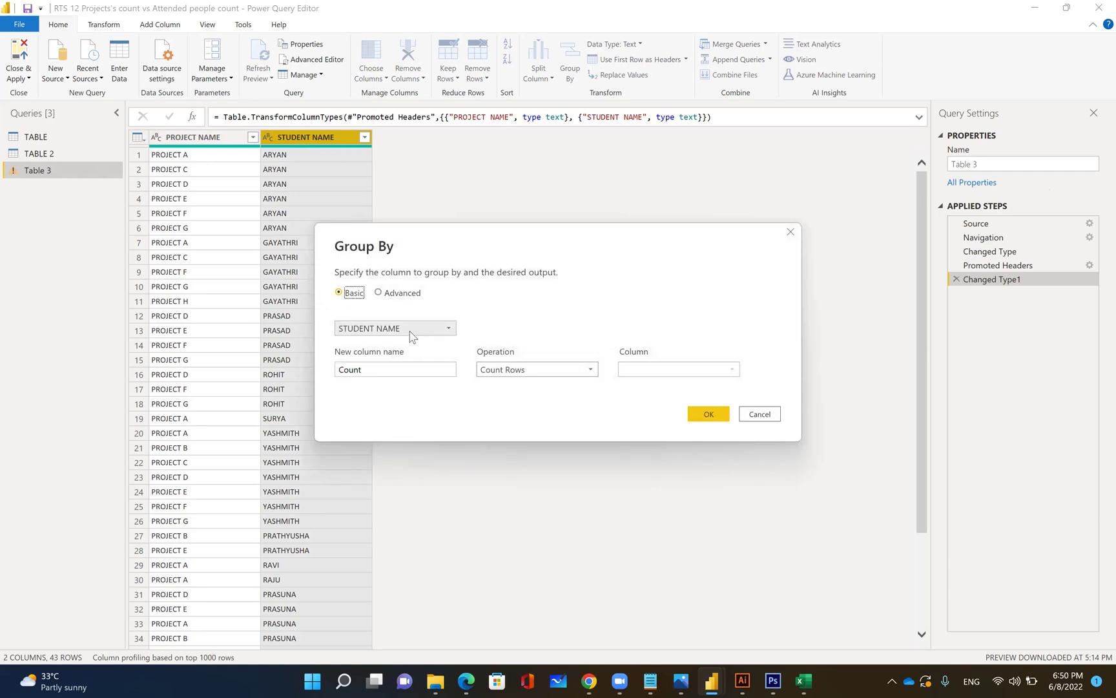
{"action": "left_click_drag", "start_coordinate": [379, 369], "coordinate": [349, 374]}
{"action": "left_click", "coordinate": [371, 368]}
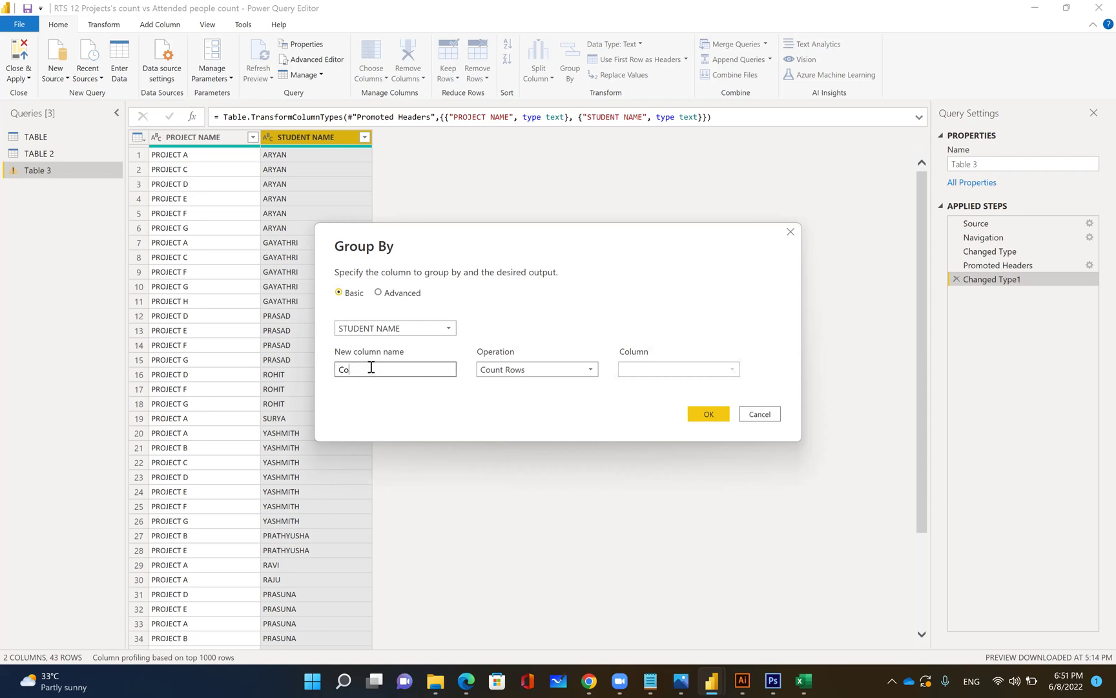
{"action": "type", "text": "no"}
{"action": "type", "text": "project count"}
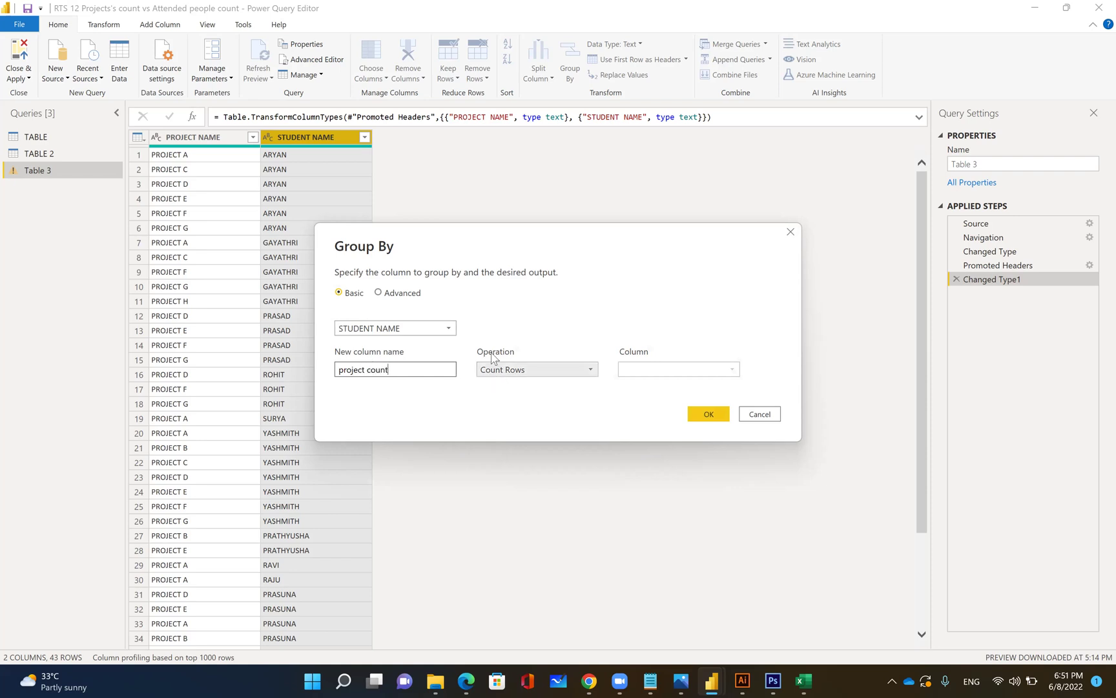
{"action": "left_click", "coordinate": [554, 377]}
{"action": "left_click", "coordinate": [500, 452]}
{"action": "left_click", "coordinate": [709, 415]}
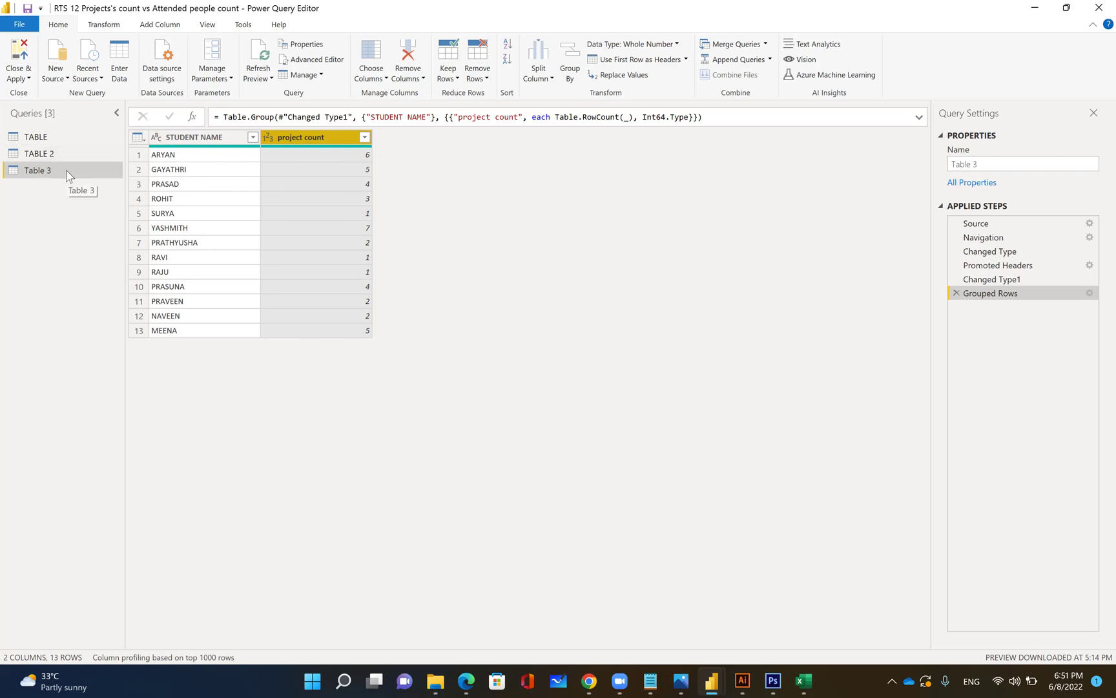
Close the query editor with the changes applied, and review the grouped rows of Table 3 in the data view.
{"action": "left_click", "coordinate": [19, 73]}
{"action": "left_click", "coordinate": [20, 73]}
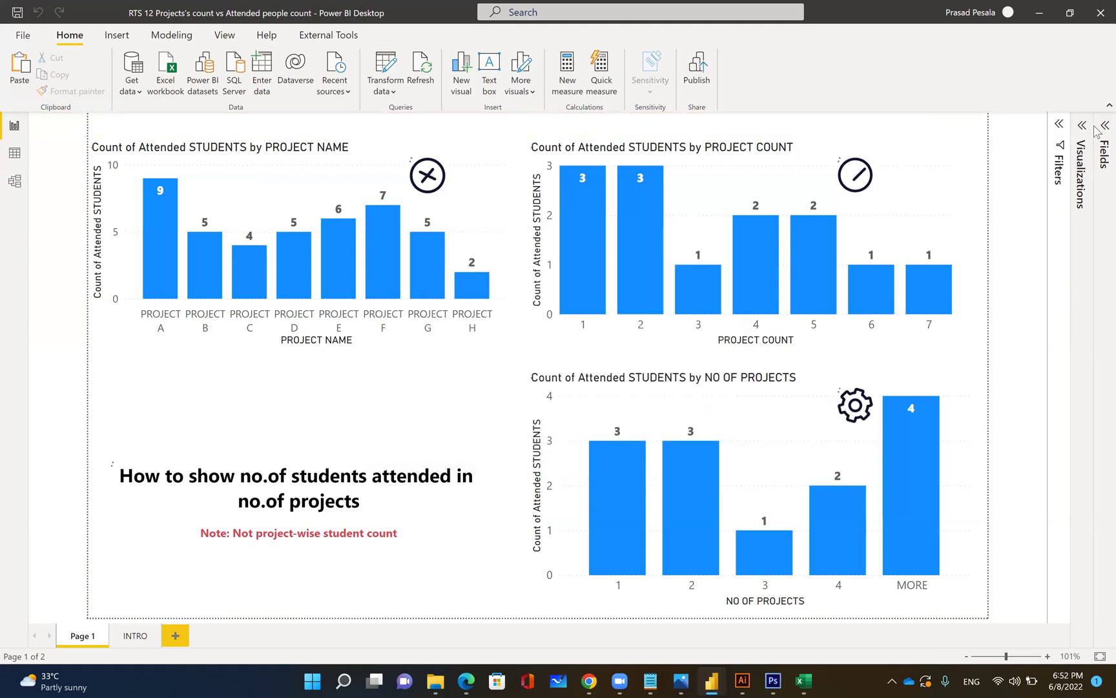
{"action": "left_click", "coordinate": [14, 153]}
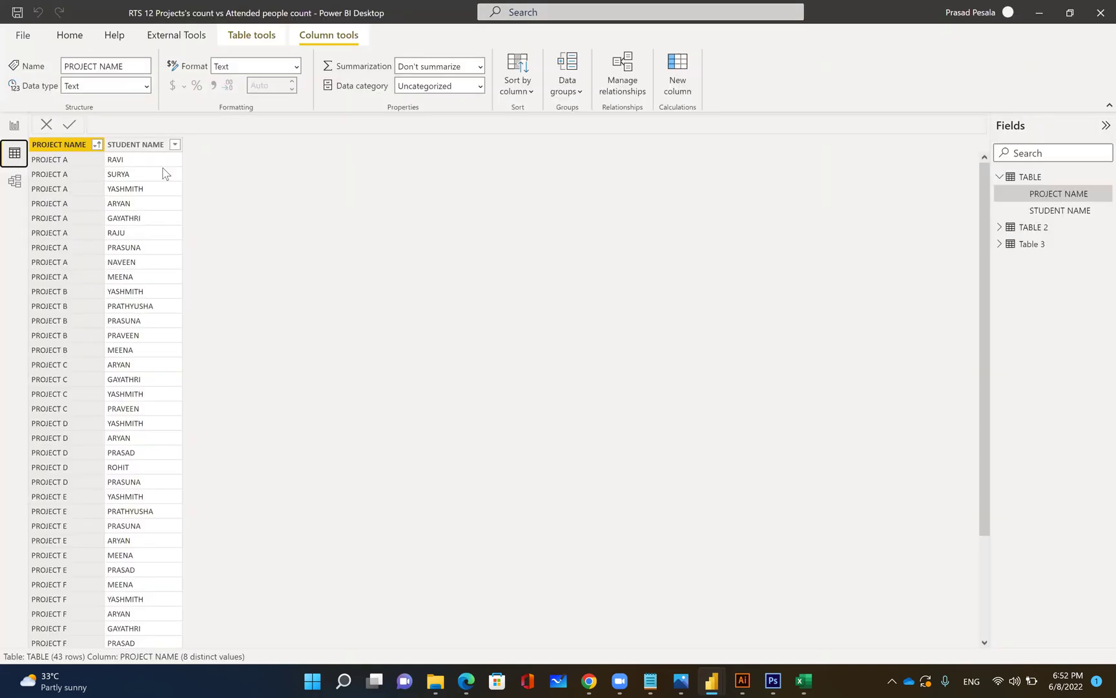
{"action": "left_click", "coordinate": [1030, 246]}
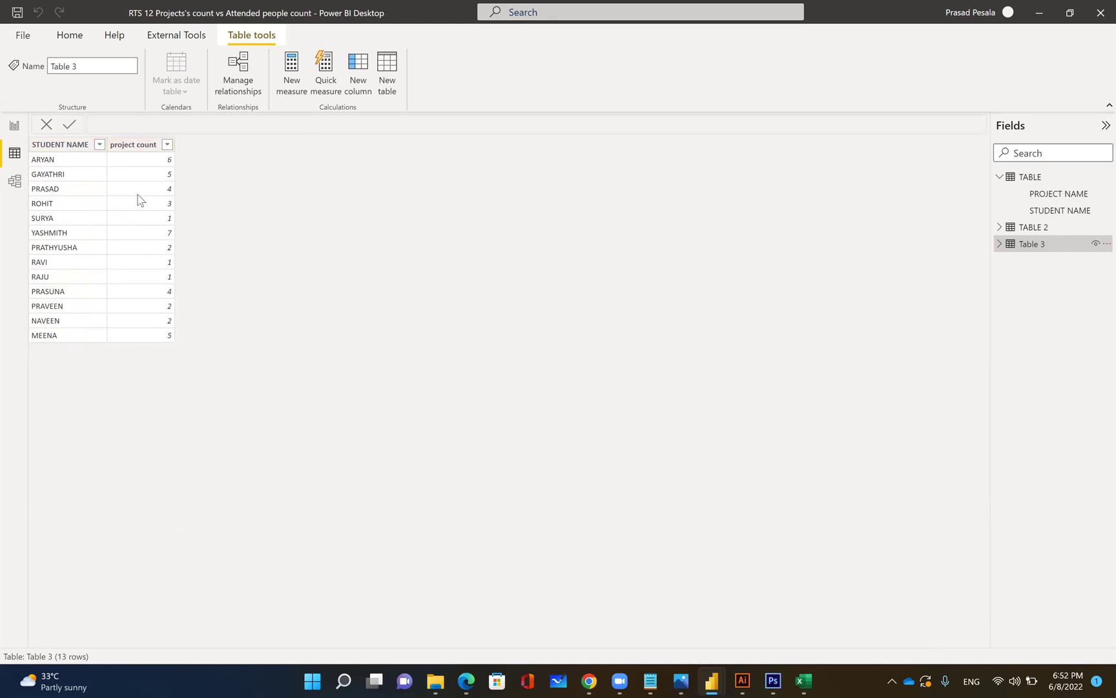
{"action": "left_click", "coordinate": [13, 129]}
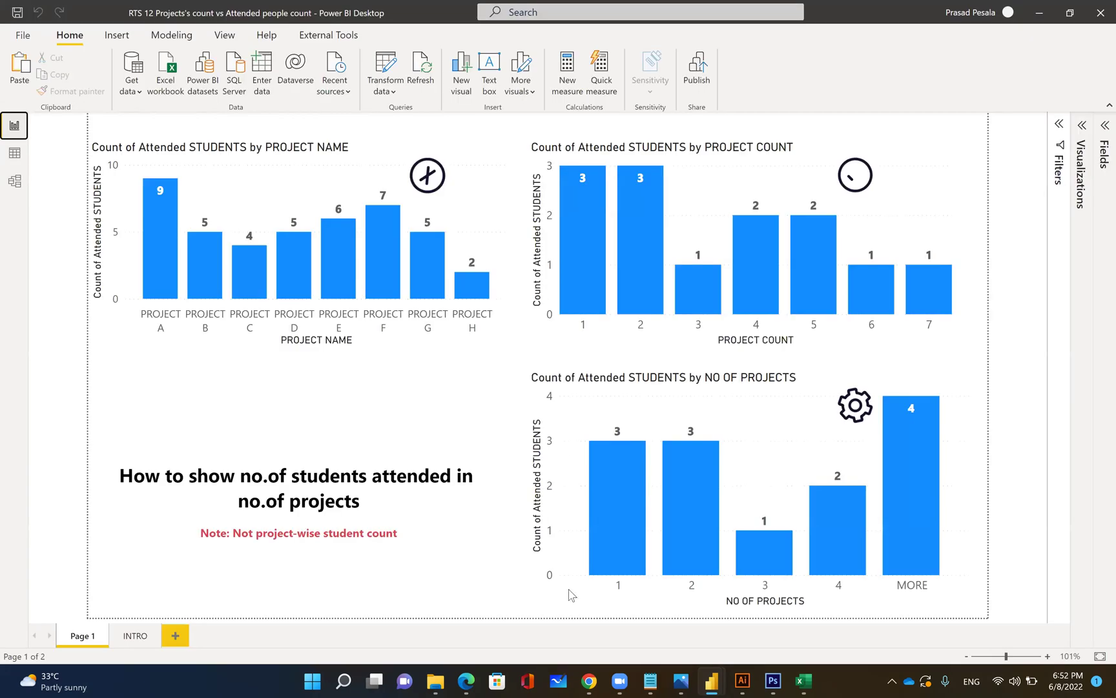
Add a new report page and place a stacked column chart in its upper-left area.
{"action": "left_click", "coordinate": [173, 637]}
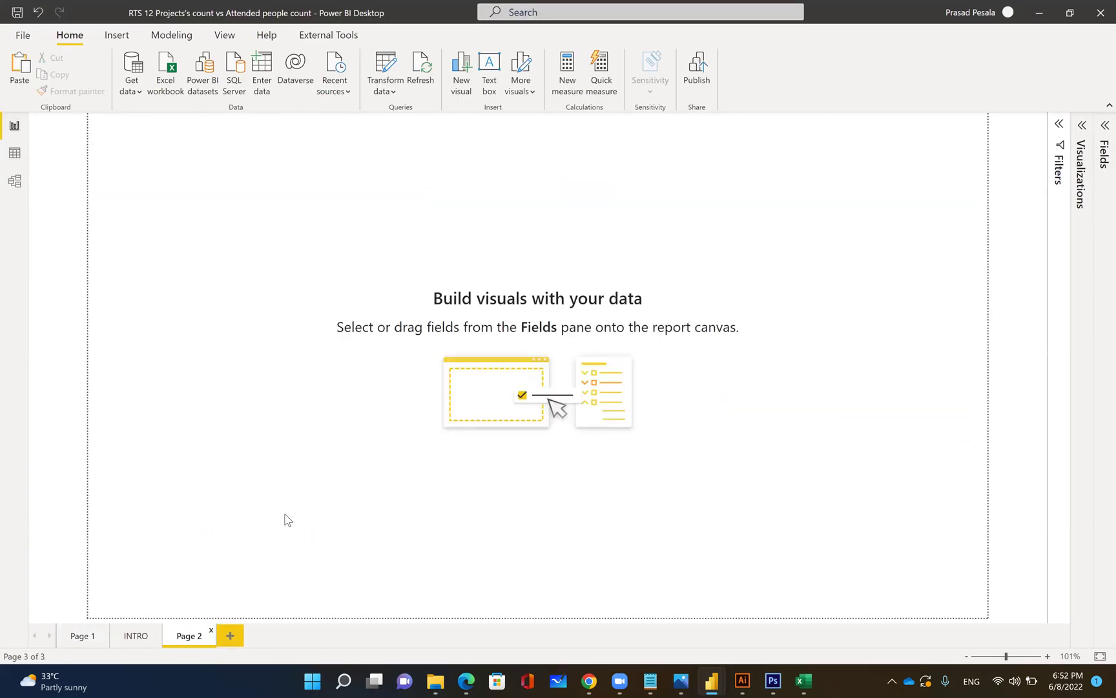
{"action": "left_click", "coordinate": [1082, 126]}
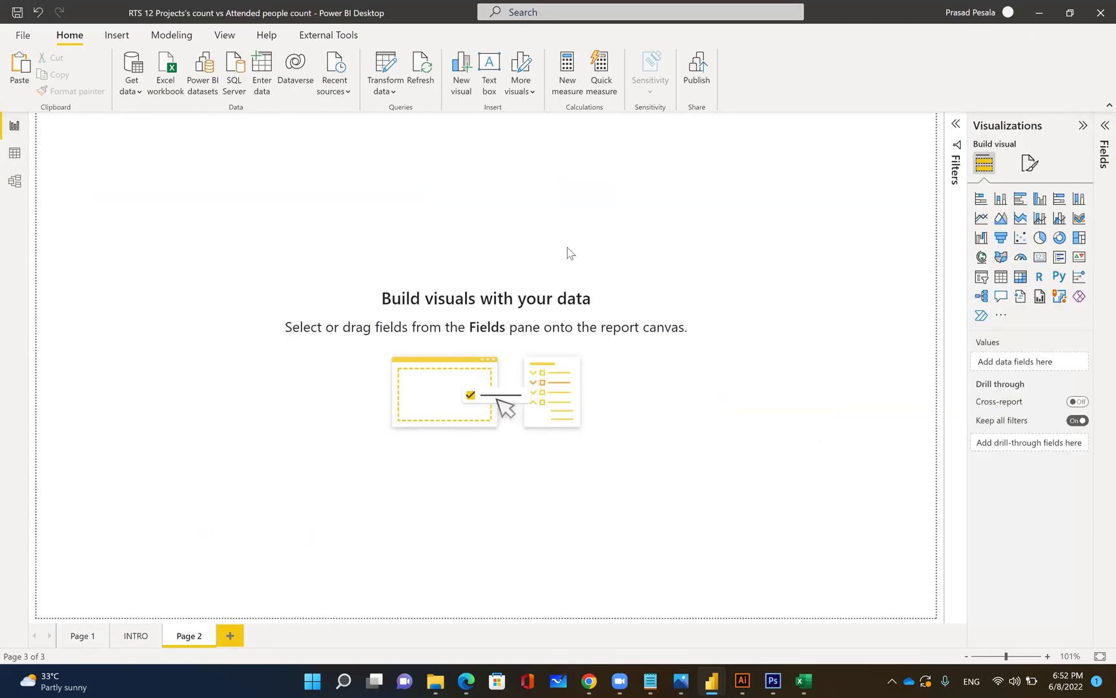
{"action": "left_click", "coordinate": [1001, 199]}
{"action": "left_click_drag", "start_coordinate": [239, 306], "coordinate": [421, 354]}
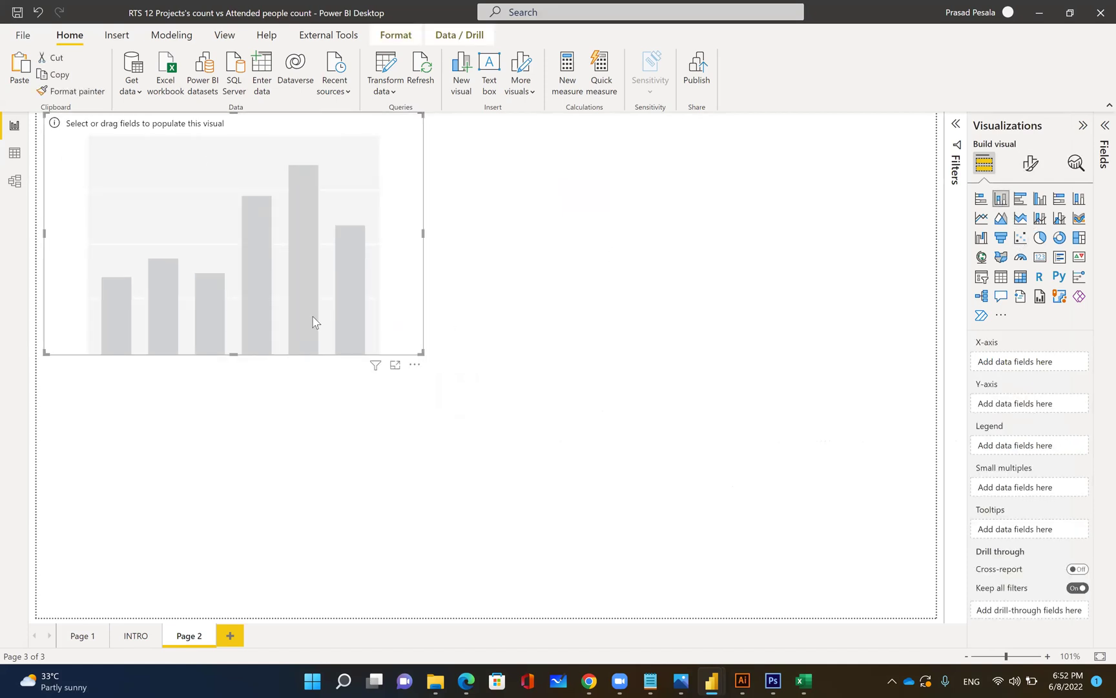
{"action": "left_click_drag", "start_coordinate": [311, 319], "coordinate": [396, 389]}
Plot Table 3's project count by STUDENT NAME in the column chart, and shift the chart toward the page's left edge.
{"action": "left_click", "coordinate": [1104, 127]}
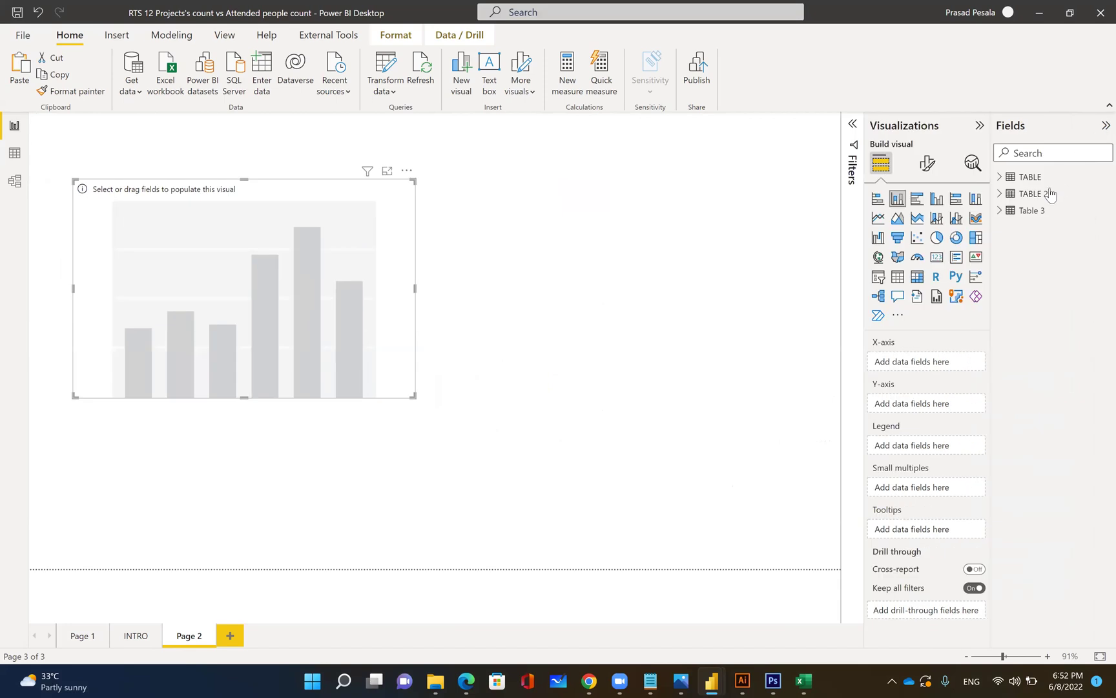
{"action": "left_click", "coordinate": [1000, 212]}
{"action": "left_click", "coordinate": [1021, 245]}
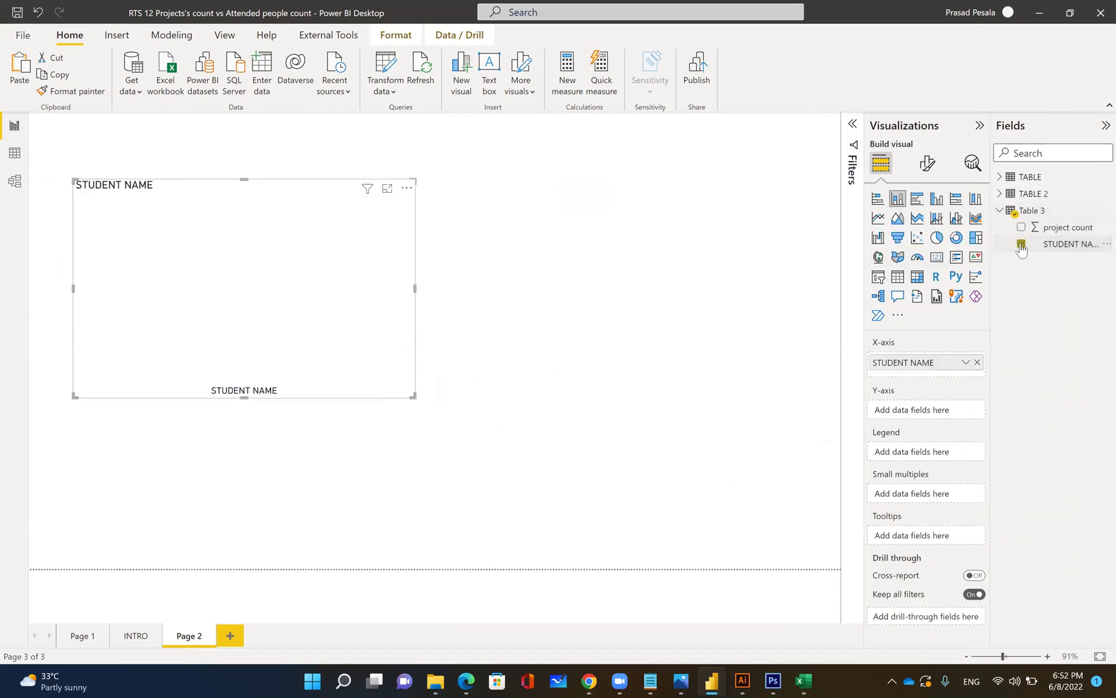
{"action": "left_click", "coordinate": [1022, 228]}
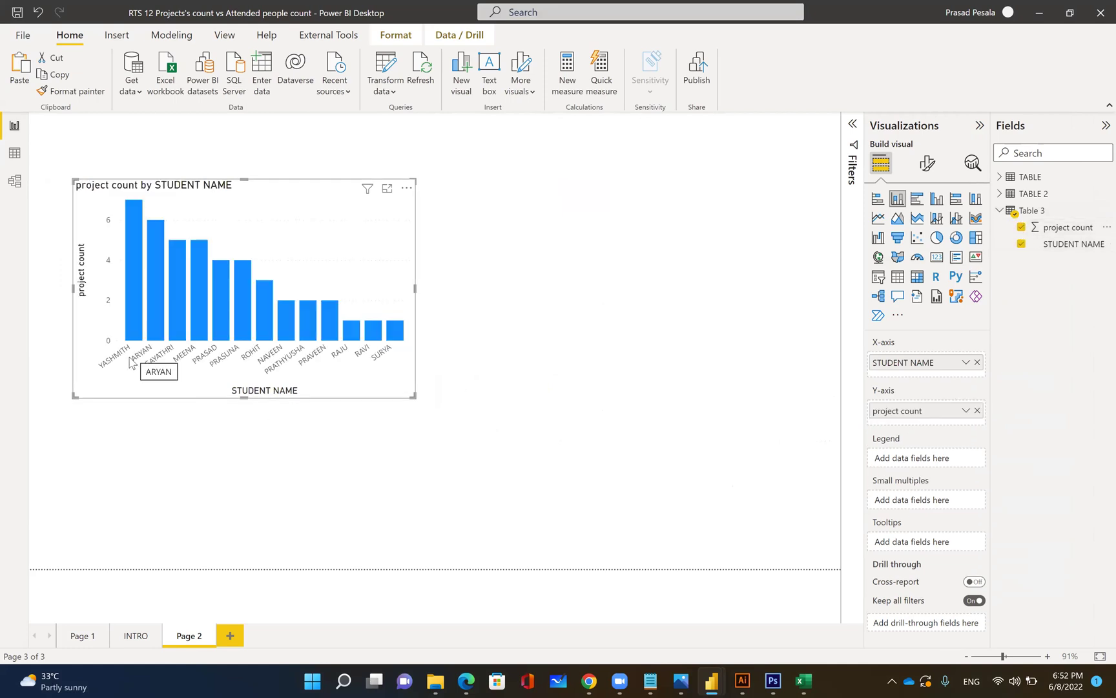
{"action": "mouse_move", "coordinate": [133, 208]}
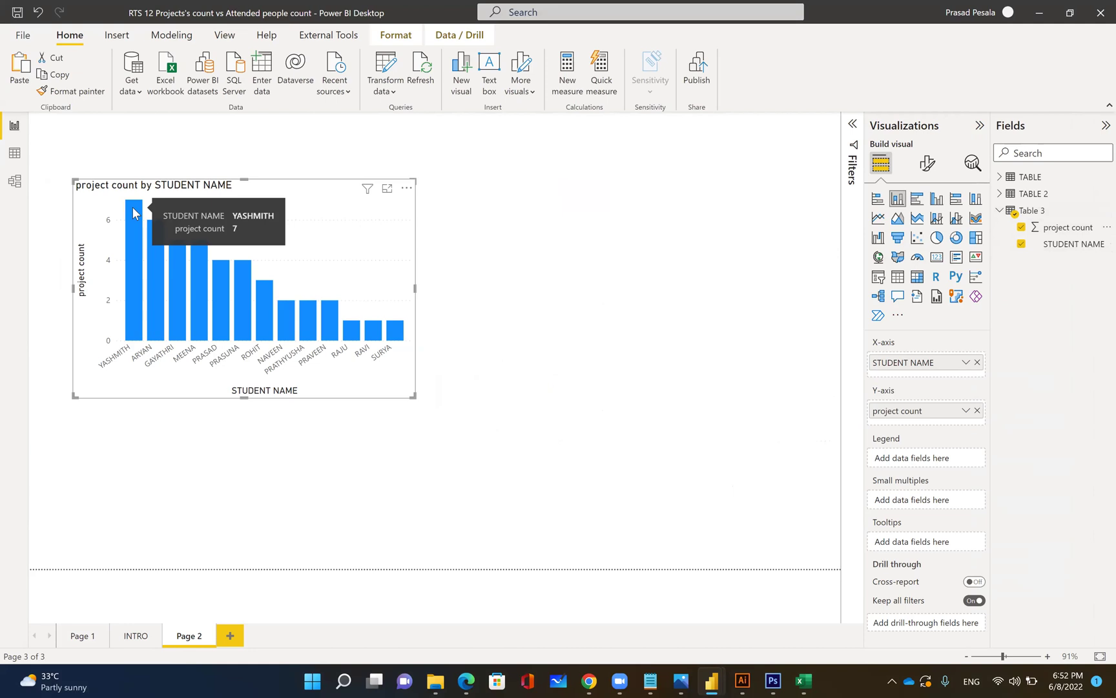
{"action": "mouse_move", "coordinate": [385, 391]}
{"action": "left_mouse_down"}
{"action": "mouse_move", "coordinate": [342, 401]}
{"action": "mouse_move", "coordinate": [375, 388]}
{"action": "left_mouse_up"}
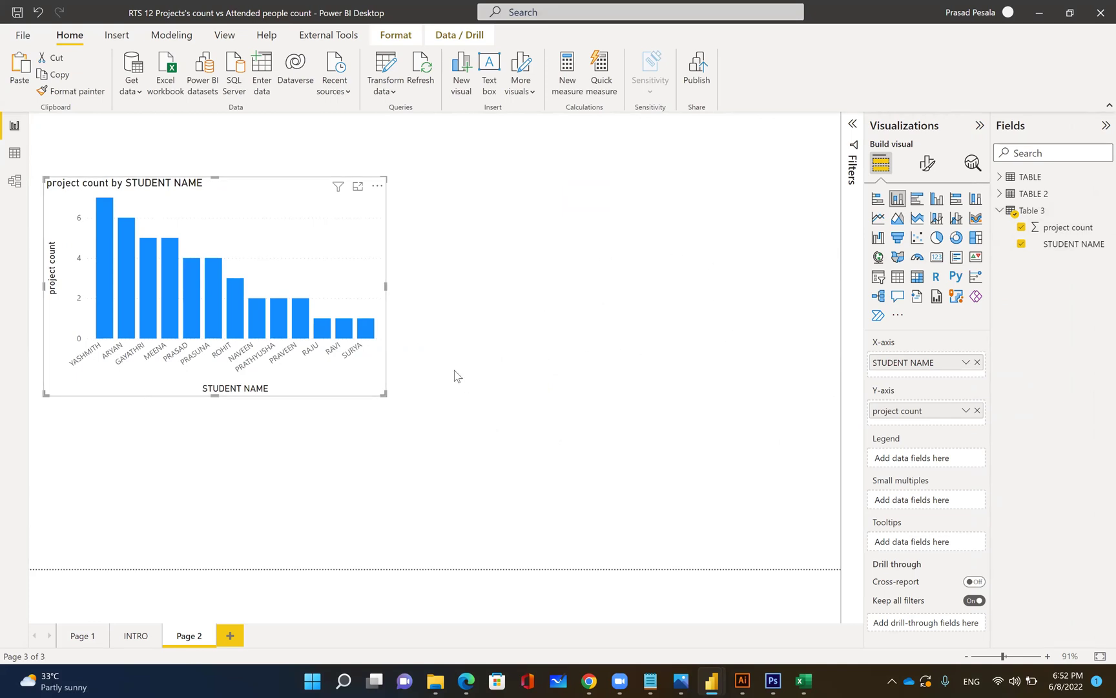
Add a second stacked column chart beside the first one and enlarge it.
{"action": "left_click", "coordinate": [674, 334]}
{"action": "left_click", "coordinate": [898, 198]}
{"action": "left_click_drag", "start_coordinate": [346, 495], "coordinate": [738, 274]}
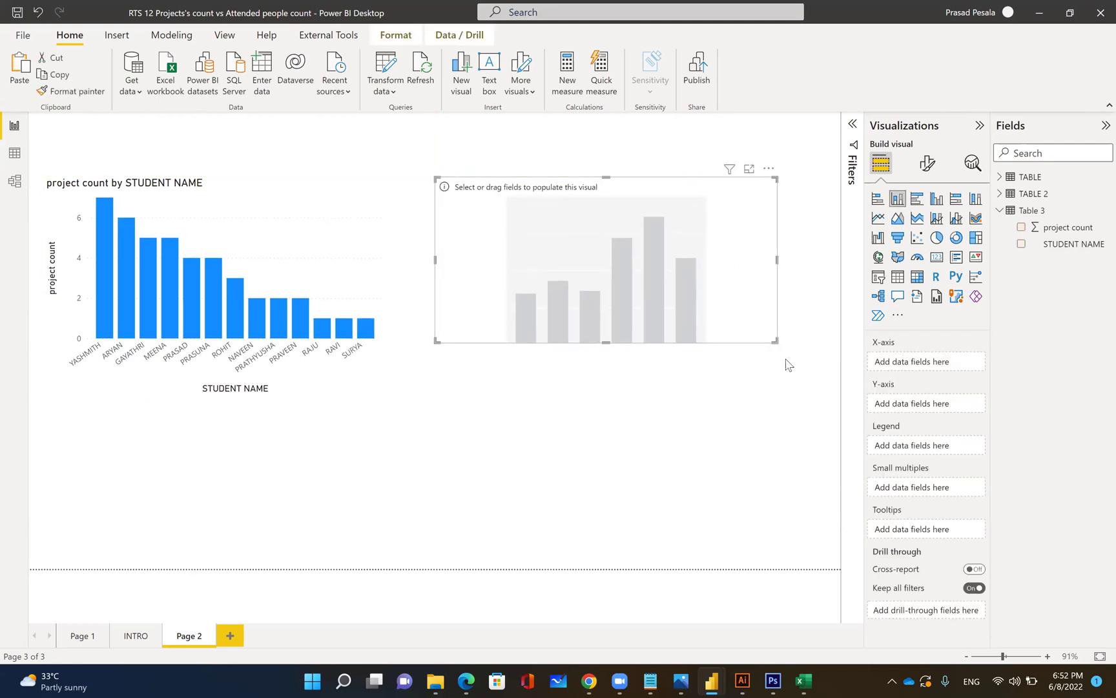
{"action": "left_click_drag", "start_coordinate": [787, 364], "coordinate": [804, 370]}
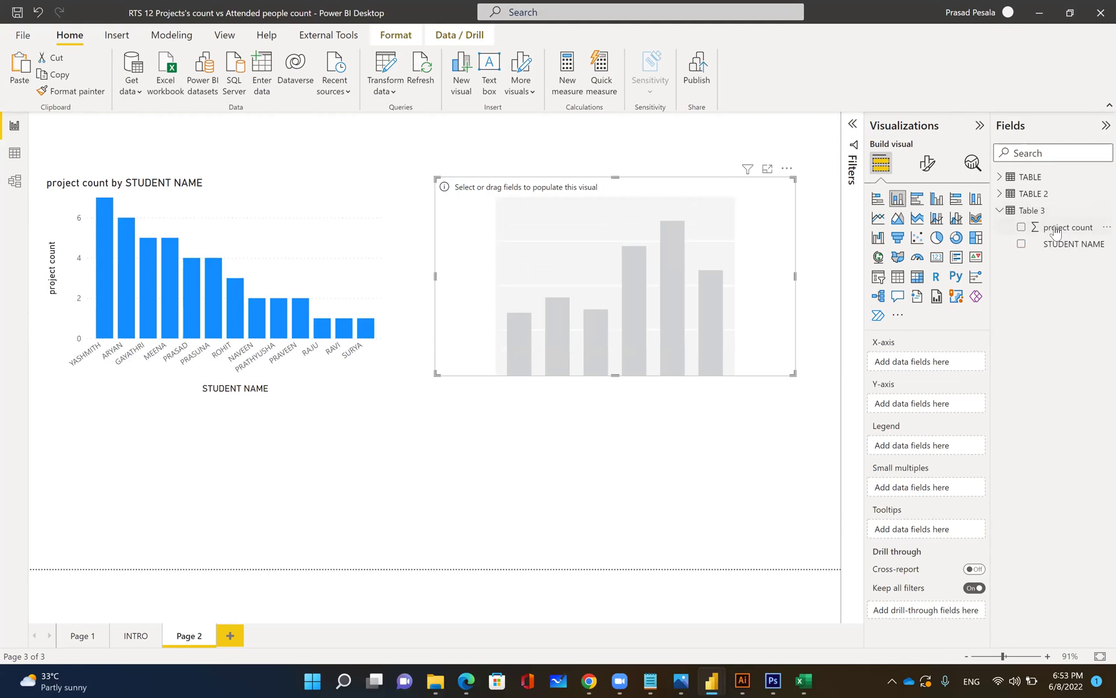
{"action": "left_click", "coordinate": [1022, 227]}
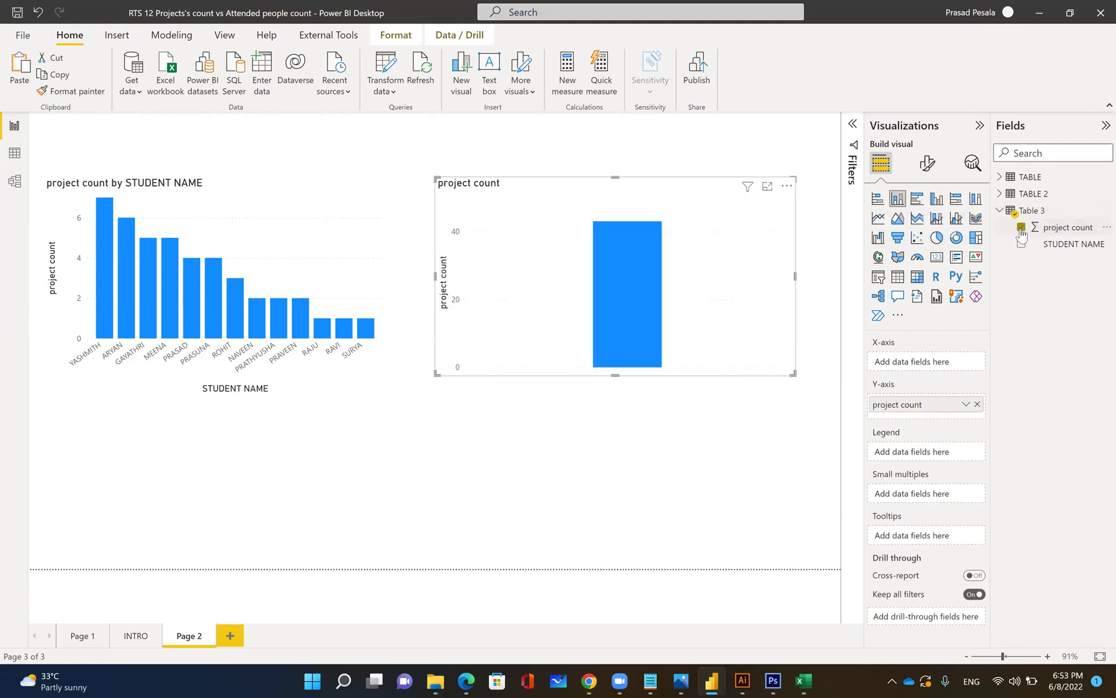
{"action": "left_click", "coordinate": [1022, 244]}
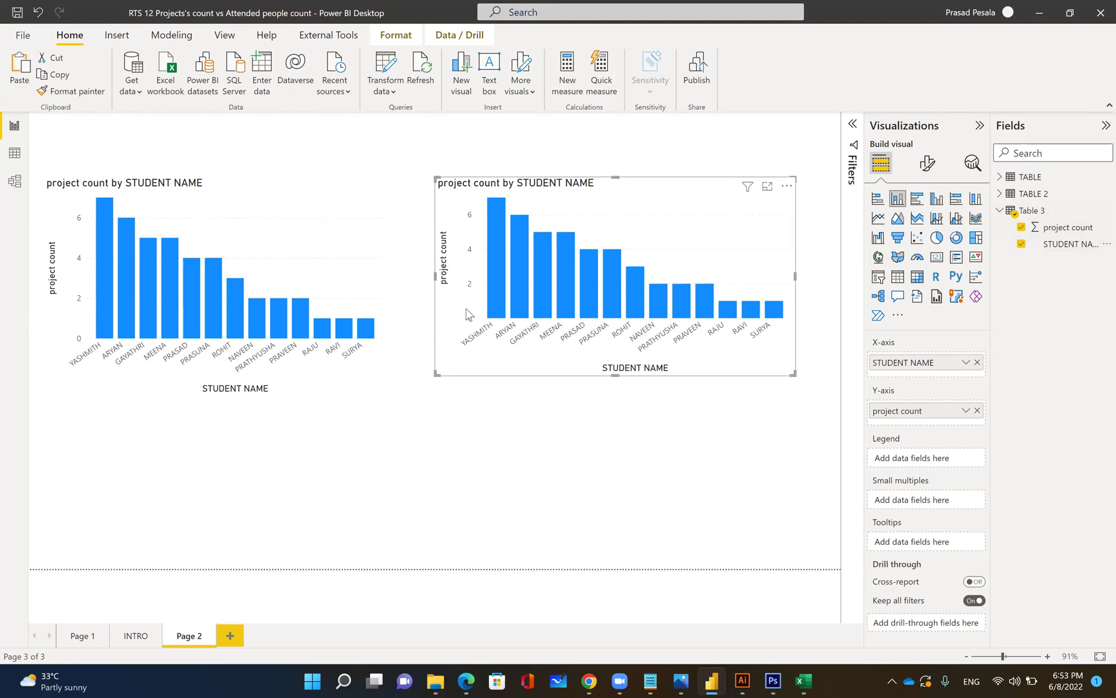
{"action": "left_click", "coordinate": [977, 362]}
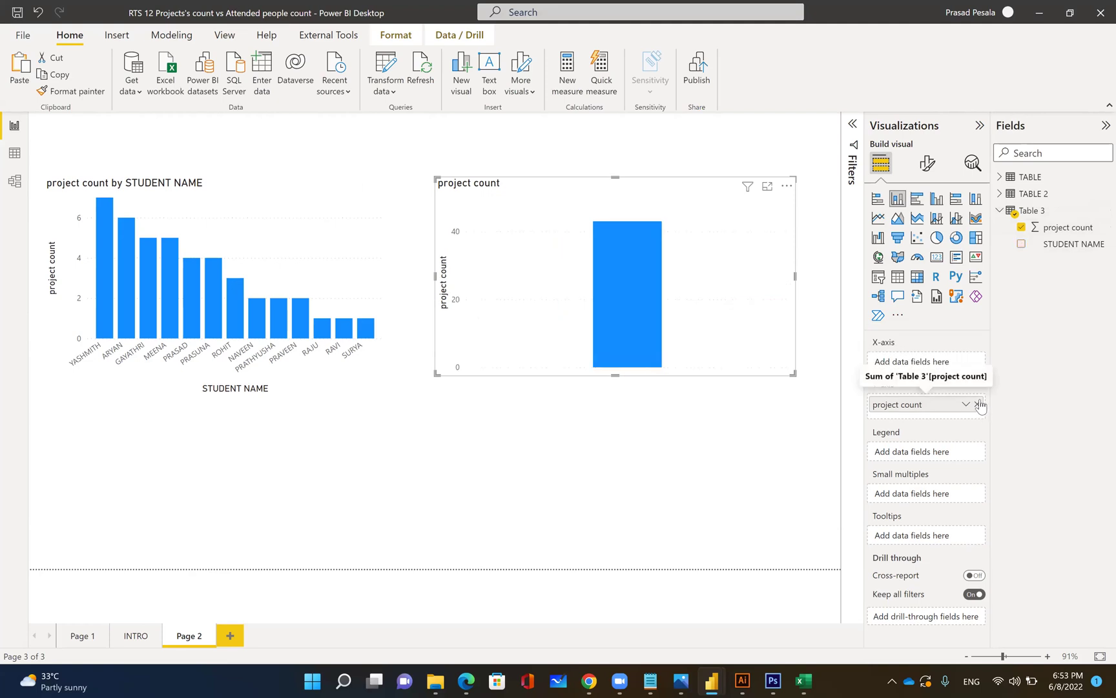
{"action": "left_click", "coordinate": [980, 406]}
Plot the second chart with Table 3's project count on the X-axis and the count of STUDENT NAME on the Y-axis.
{"action": "left_click_drag", "start_coordinate": [1060, 227], "coordinate": [917, 363]}
{"action": "left_click_drag", "start_coordinate": [1055, 251], "coordinate": [921, 413]}
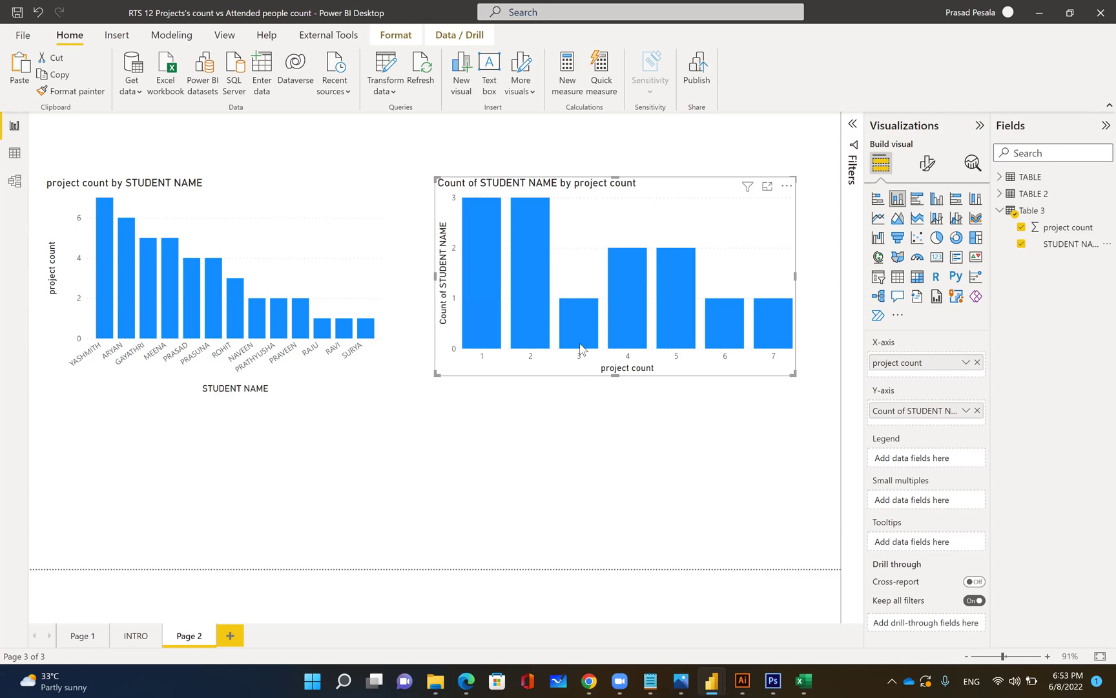
{"action": "mouse_move", "coordinate": [585, 352]}
Show TABLE in the data view and sort its rows by STUDENT NAME in ascending order.
{"action": "left_click", "coordinate": [14, 154]}
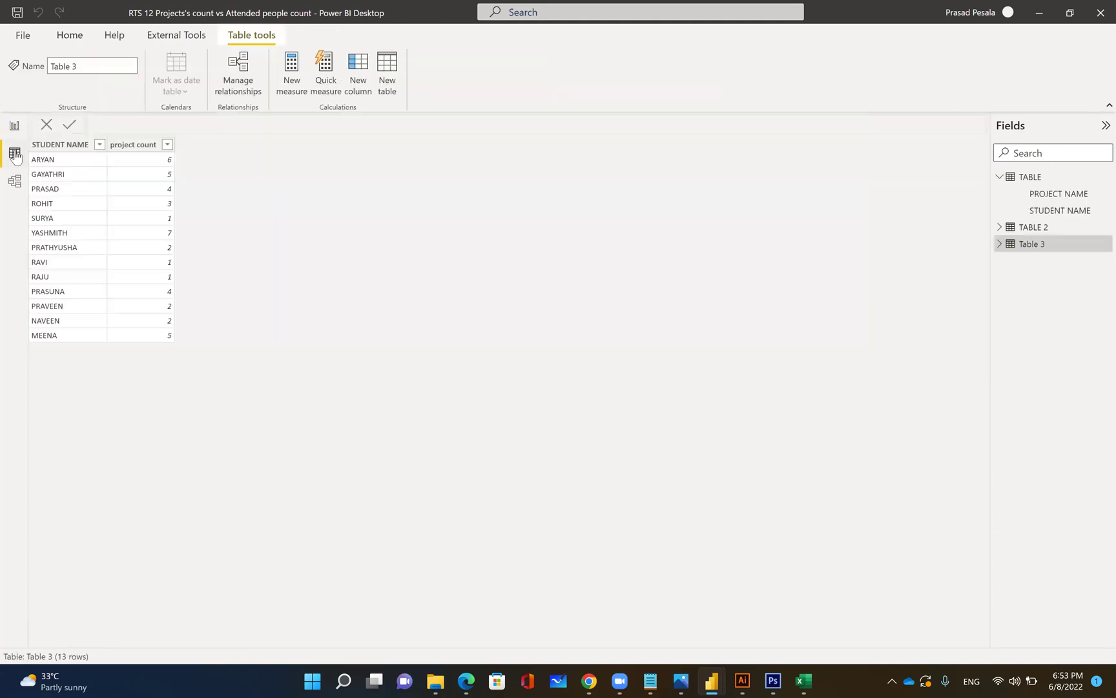
{"action": "left_click", "coordinate": [1030, 179]}
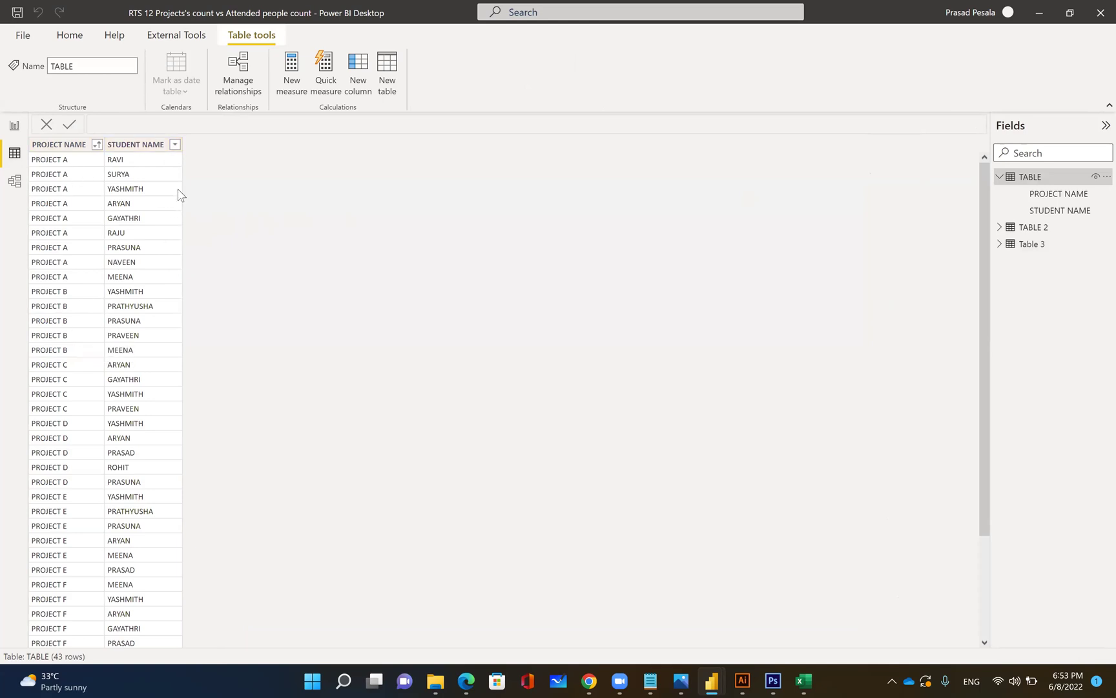
{"action": "left_click", "coordinate": [148, 145]}
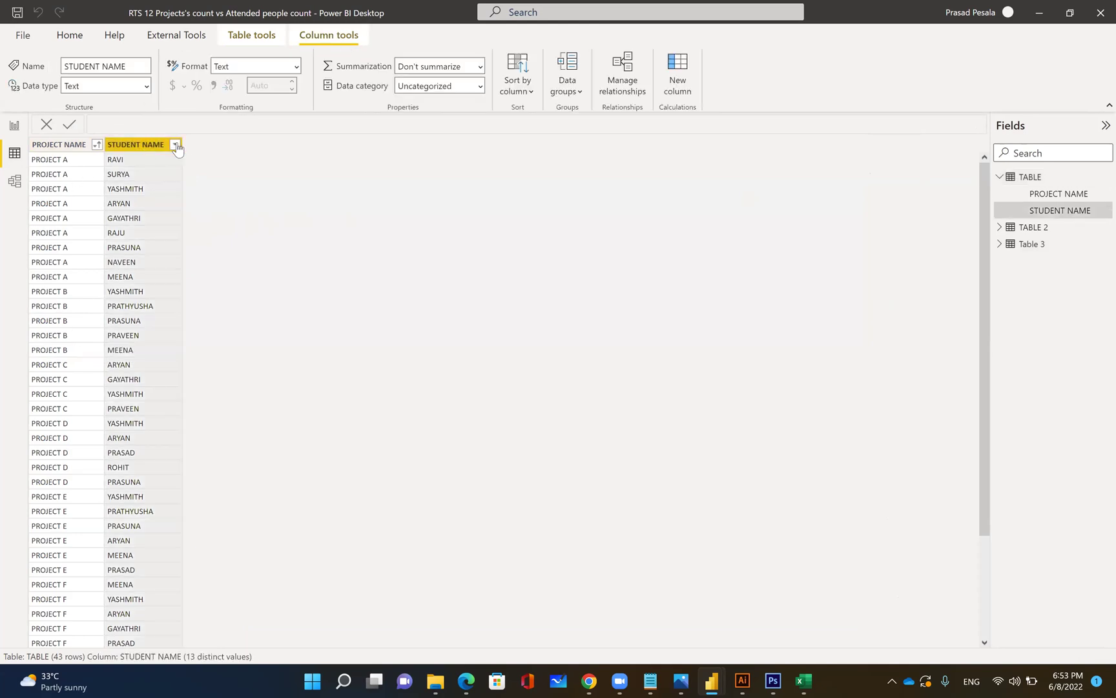
{"action": "left_click", "coordinate": [175, 144]}
{"action": "left_click", "coordinate": [202, 161]}
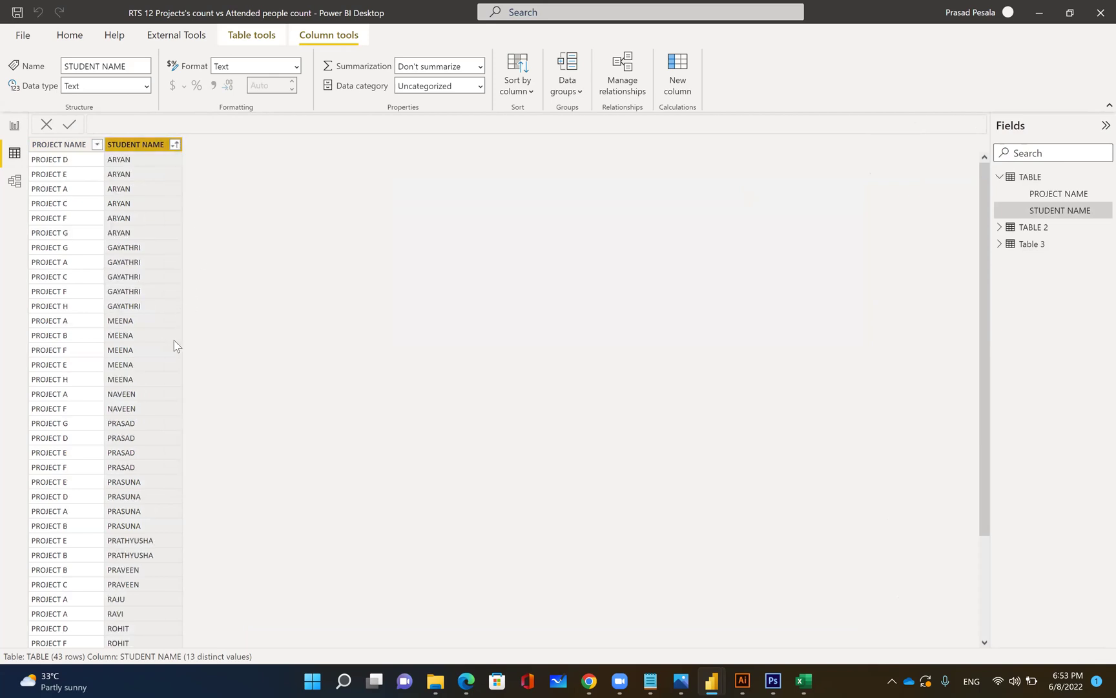
Examine the sorted rows of TABLE to check how many projects each student attended.
{"action": "scroll", "coordinate": [173, 348], "scroll_direction": "down", "scroll_amount": 3}
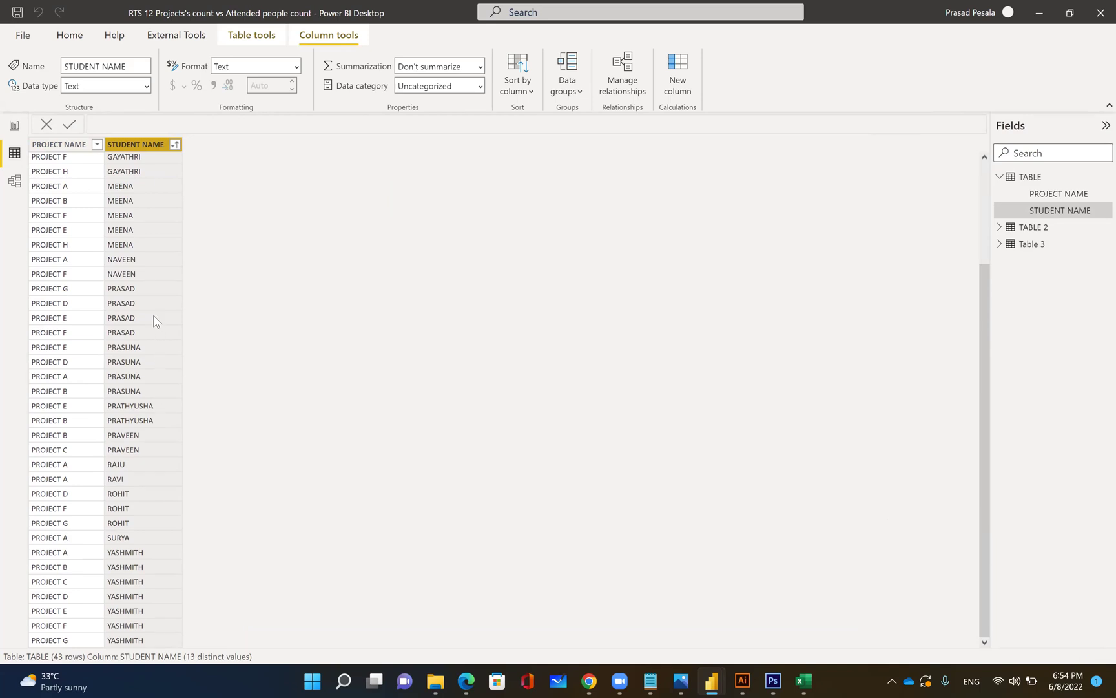
{"action": "scroll", "coordinate": [153, 320], "scroll_direction": "up", "scroll_amount": 3}
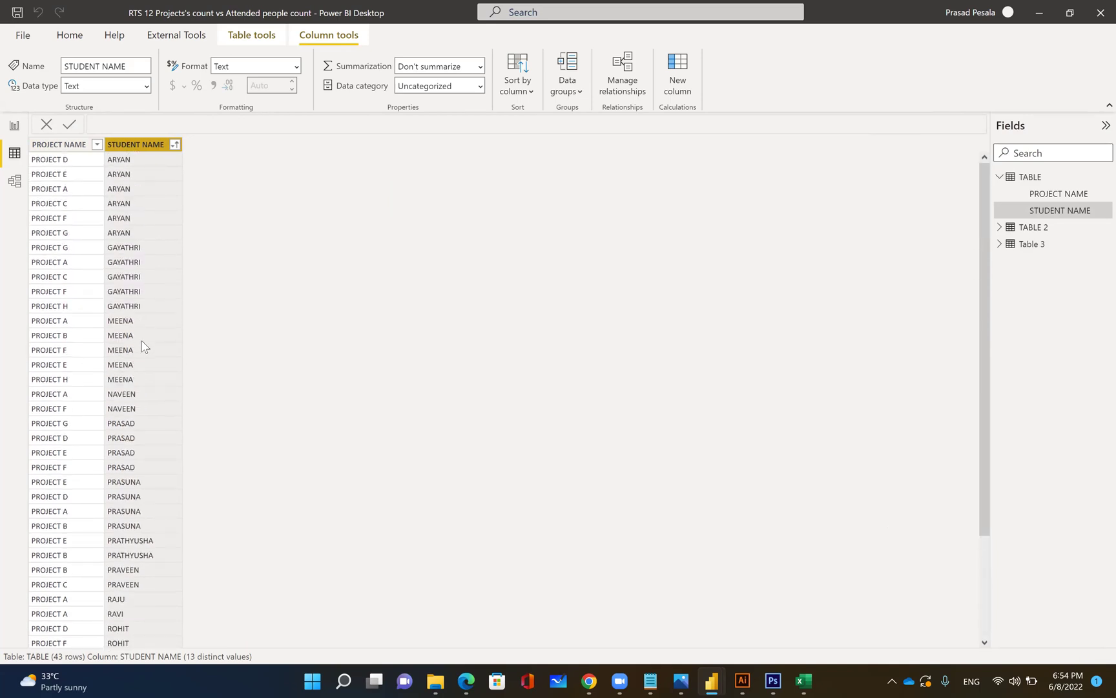
{"action": "scroll", "coordinate": [148, 395], "scroll_direction": "down", "scroll_amount": 1}
{"action": "scroll", "coordinate": [148, 394], "scroll_direction": "down", "scroll_amount": 1}
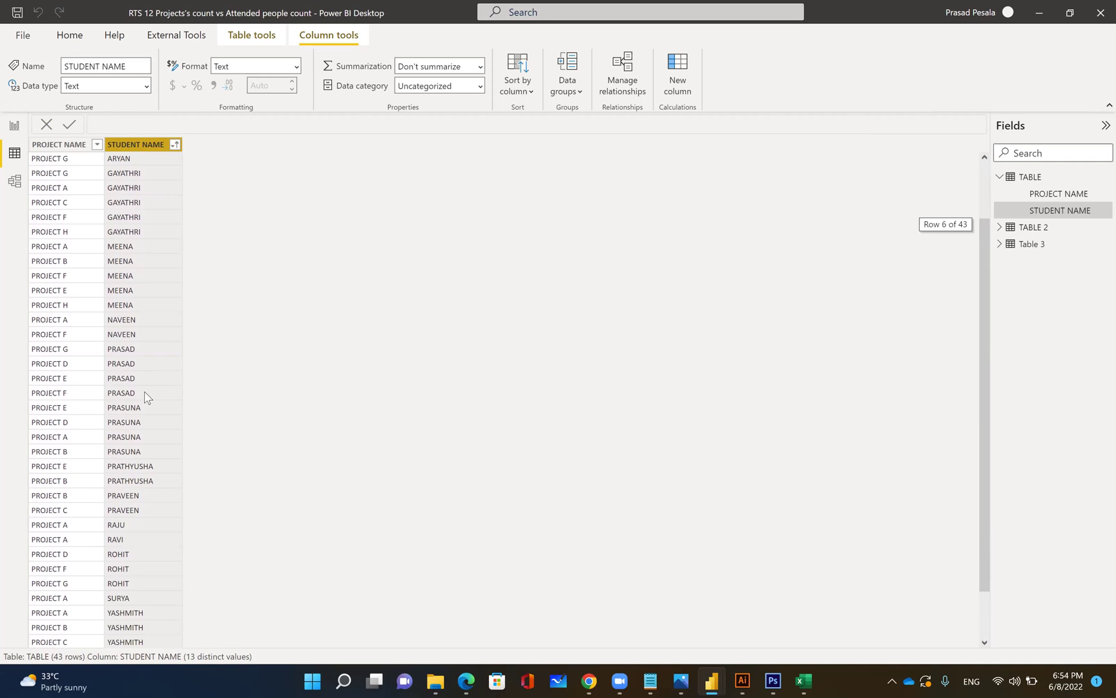
{"action": "scroll", "coordinate": [133, 491], "scroll_direction": "down", "scroll_amount": 1}
{"action": "scroll", "coordinate": [132, 491], "scroll_direction": "down", "scroll_amount": 1}
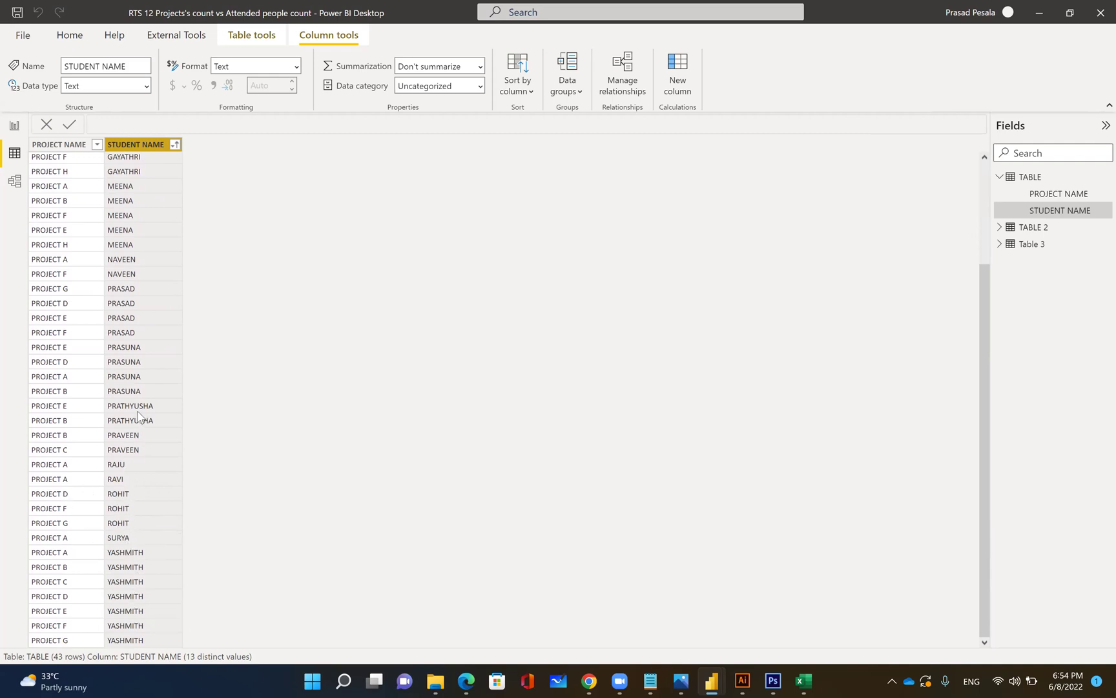
{"action": "scroll", "coordinate": [134, 323], "scroll_direction": "up", "scroll_amount": 3}
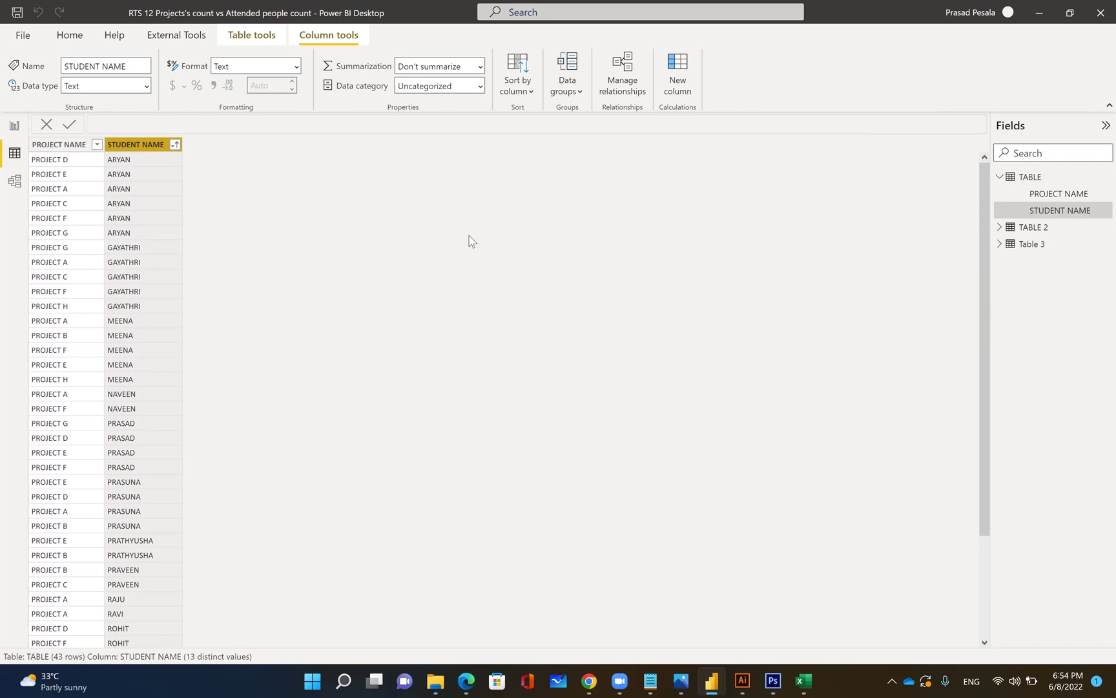
Return to the report and turn on data labels for the chart of student count by project count.
{"action": "left_click", "coordinate": [15, 127]}
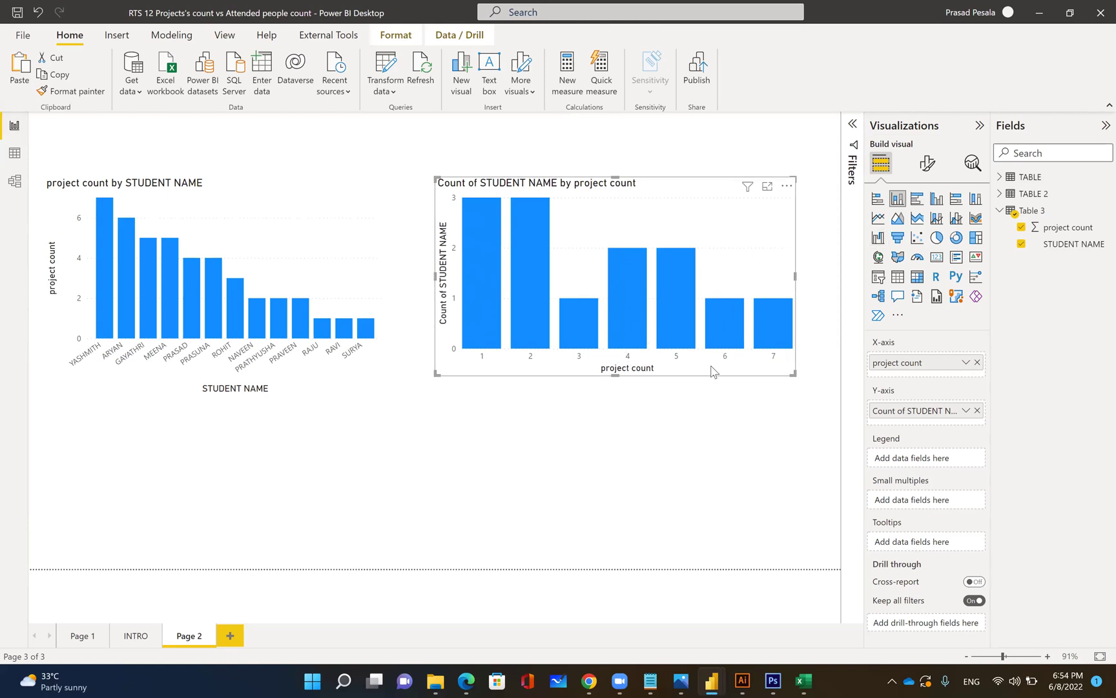
{"action": "left_click", "coordinate": [927, 163]}
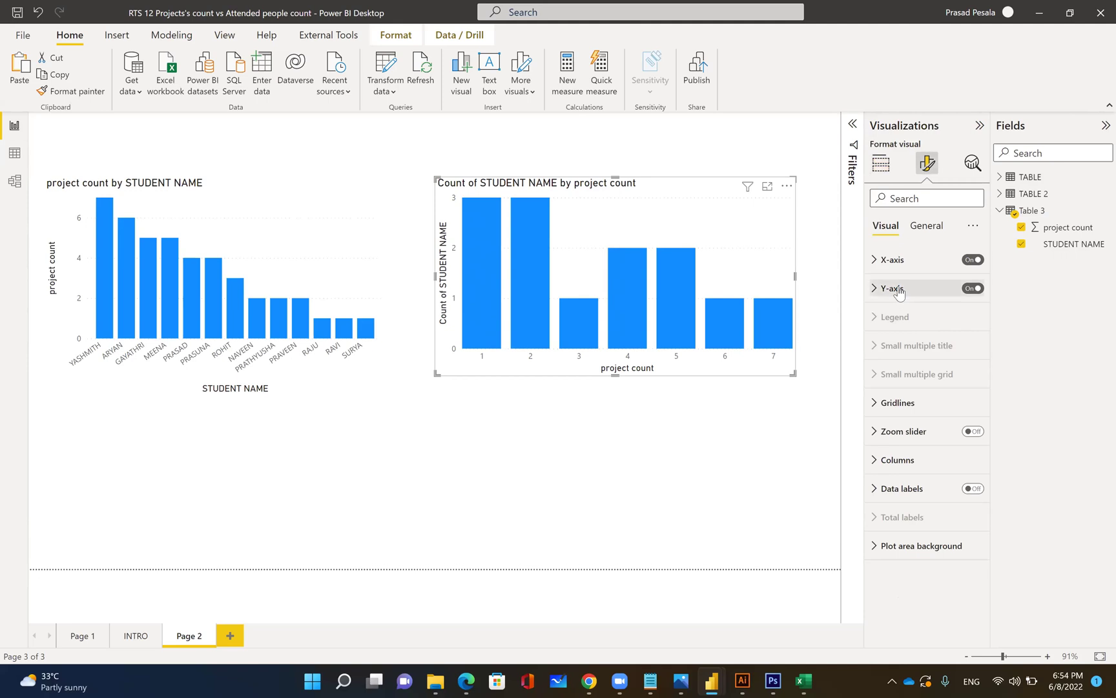
{"action": "left_click", "coordinate": [973, 490]}
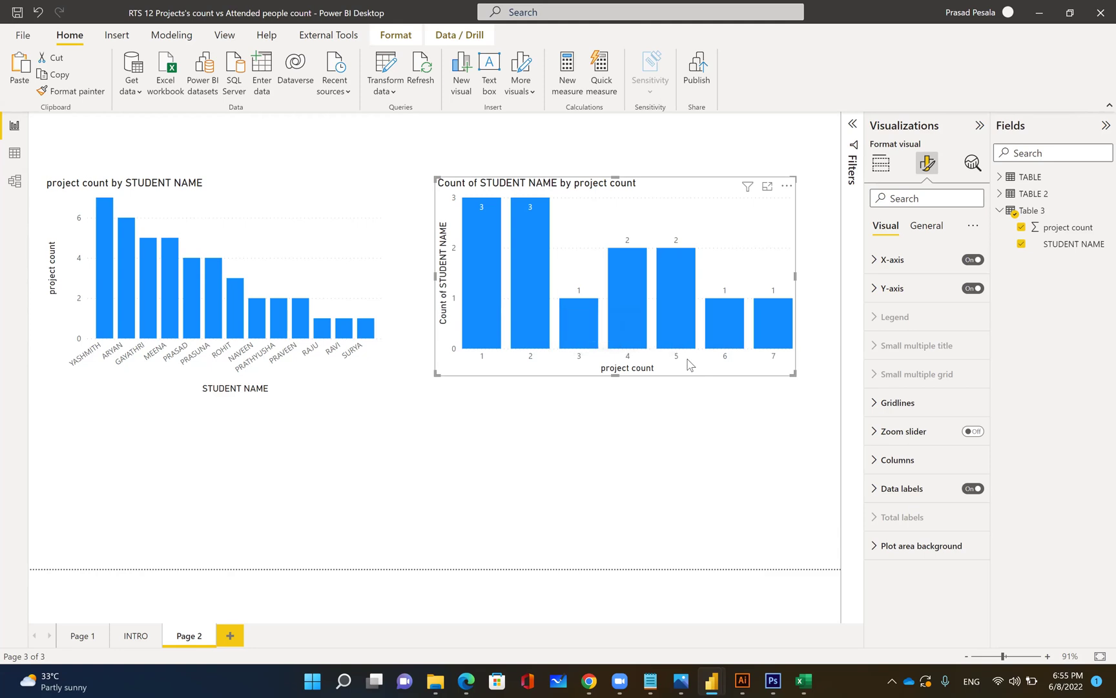
Compare the charts on Page 2 with the finished examples on Page 1, and open the data view.
{"action": "left_click", "coordinate": [83, 636]}
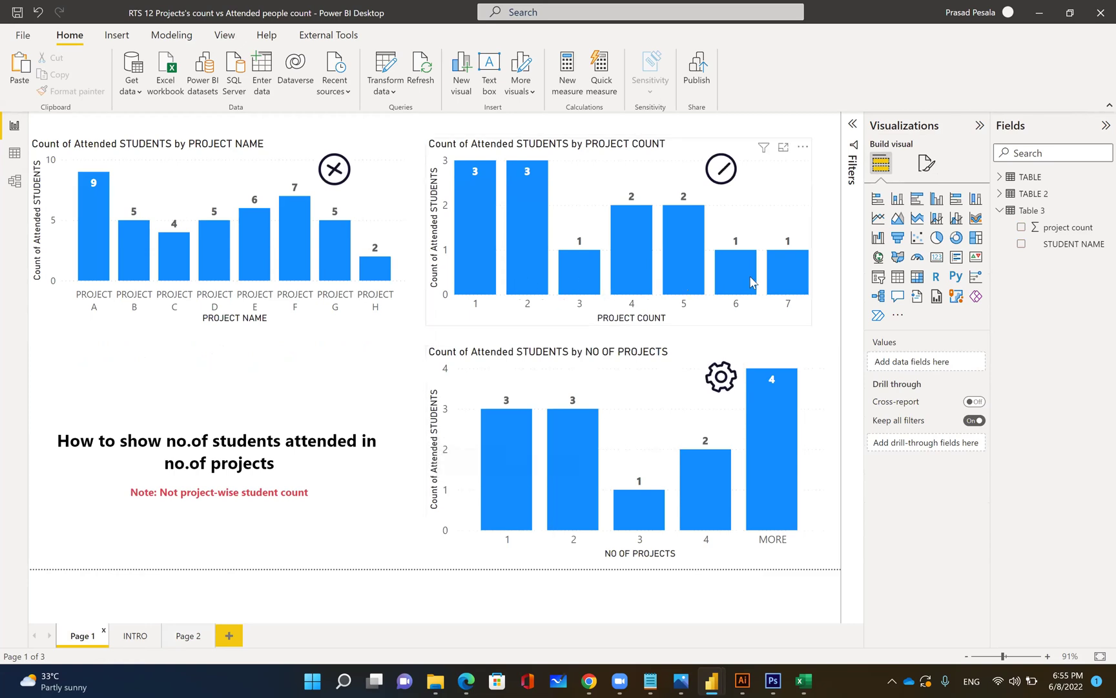
{"action": "mouse_move", "coordinate": [752, 281]}
{"action": "left_click", "coordinate": [189, 636]}
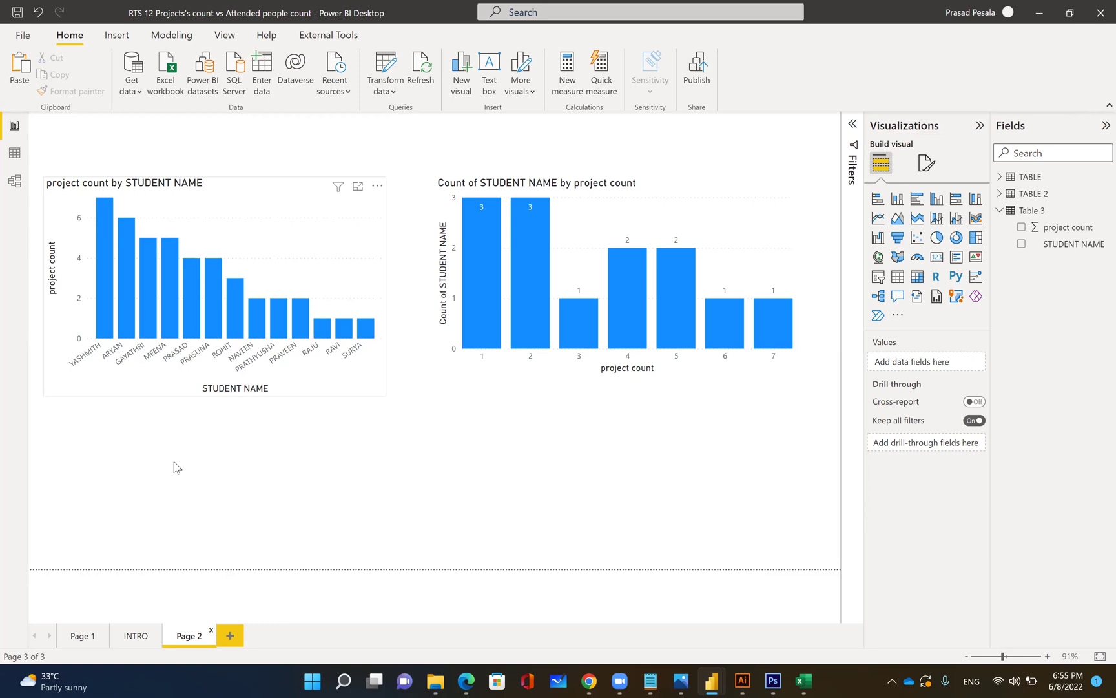
{"action": "left_click", "coordinate": [82, 635]}
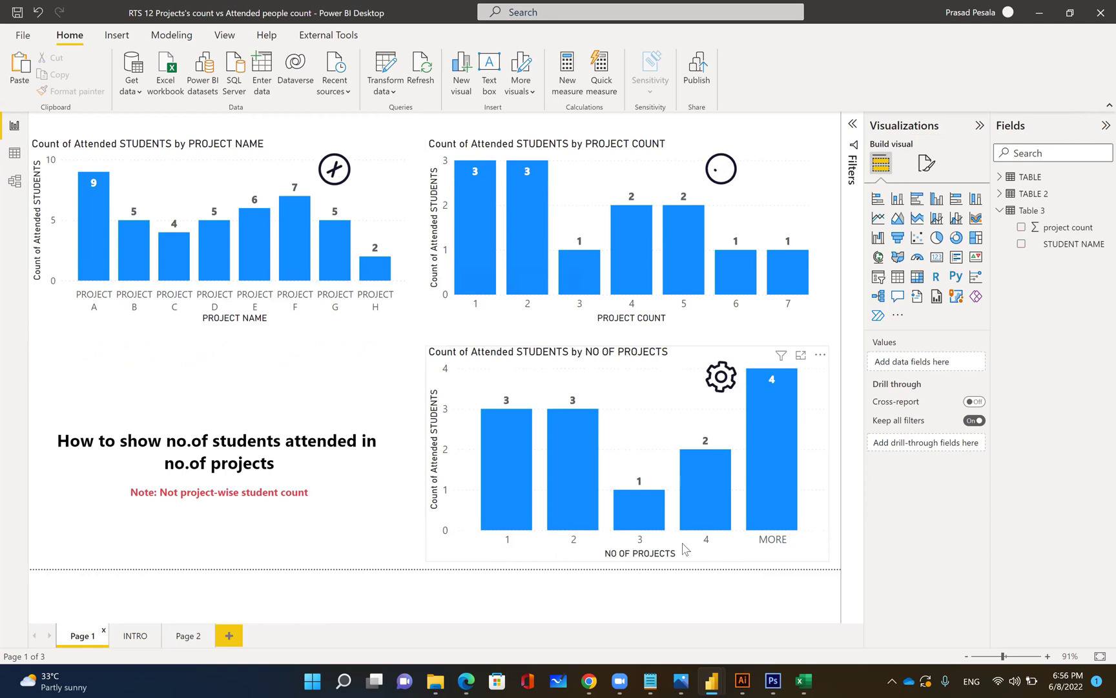
{"action": "mouse_move", "coordinate": [708, 528]}
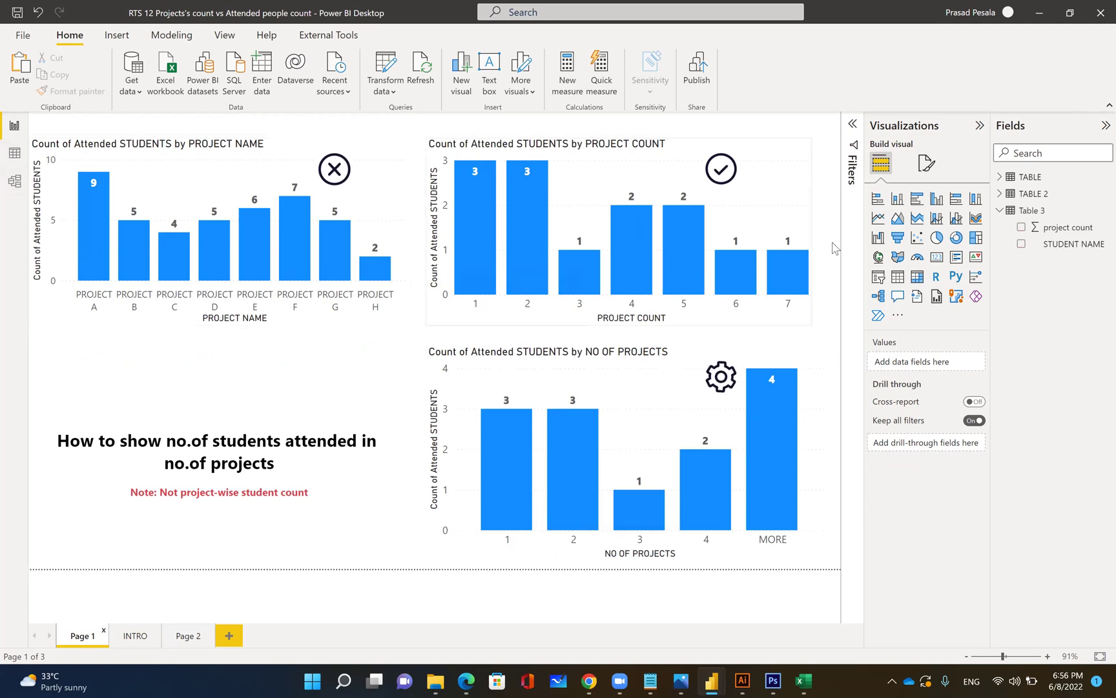
{"action": "left_click", "coordinate": [1032, 210]}
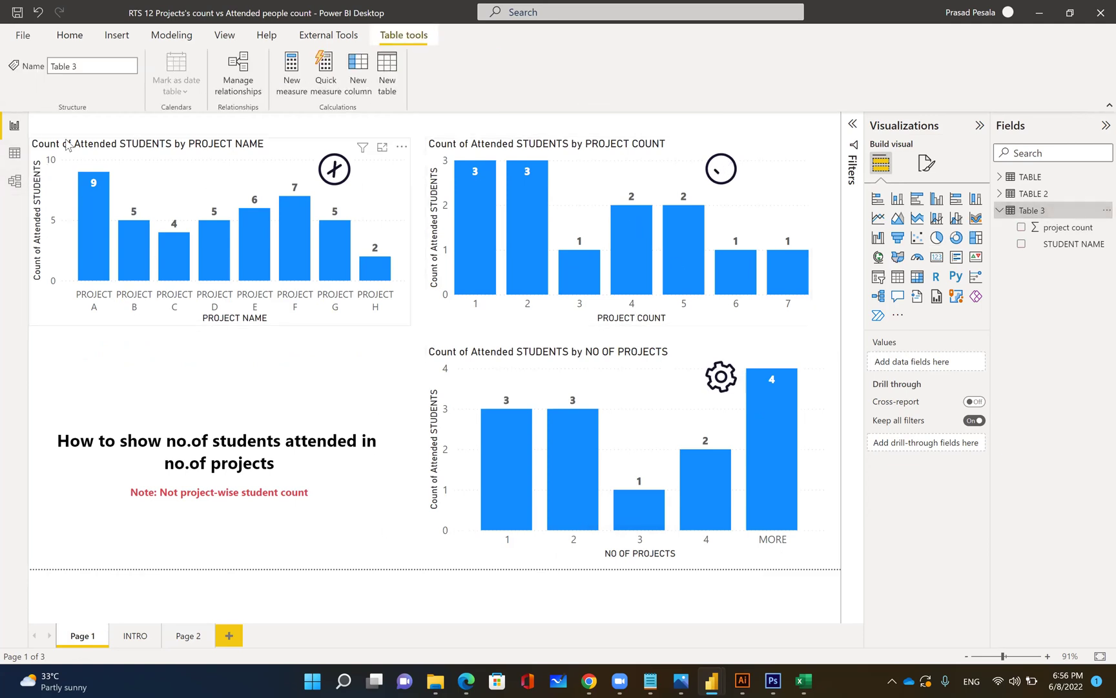
{"action": "left_click", "coordinate": [14, 153]}
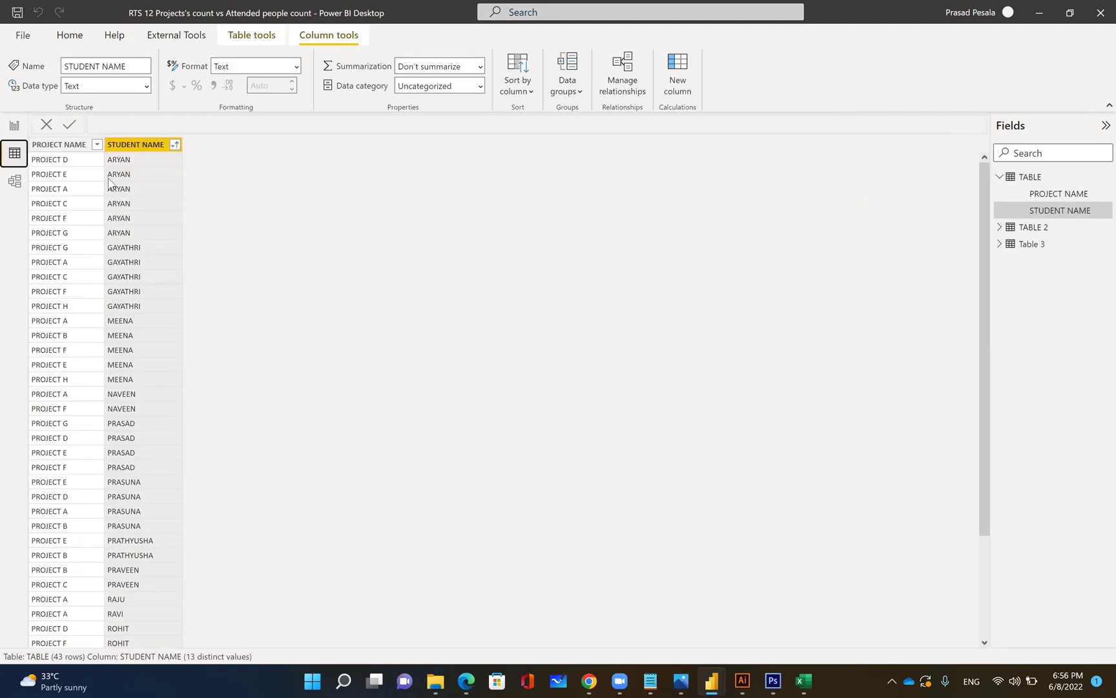
{"action": "right_click", "coordinate": [141, 146]}
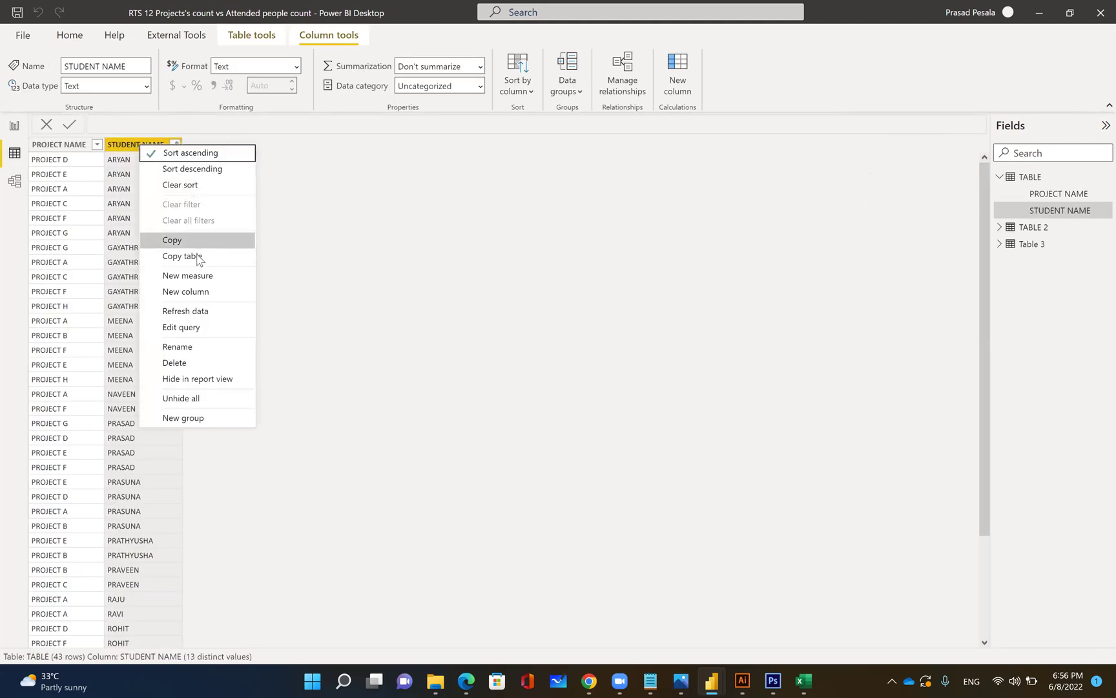
{"action": "left_click", "coordinate": [195, 291]}
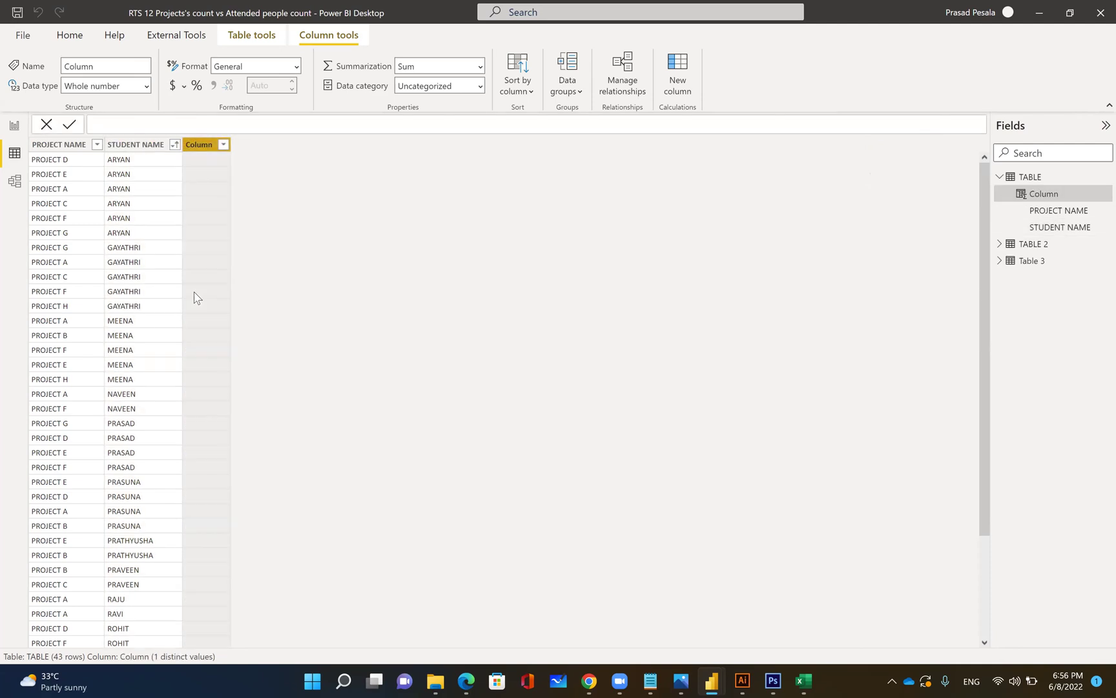
{"action": "left_click", "coordinate": [1020, 263]}
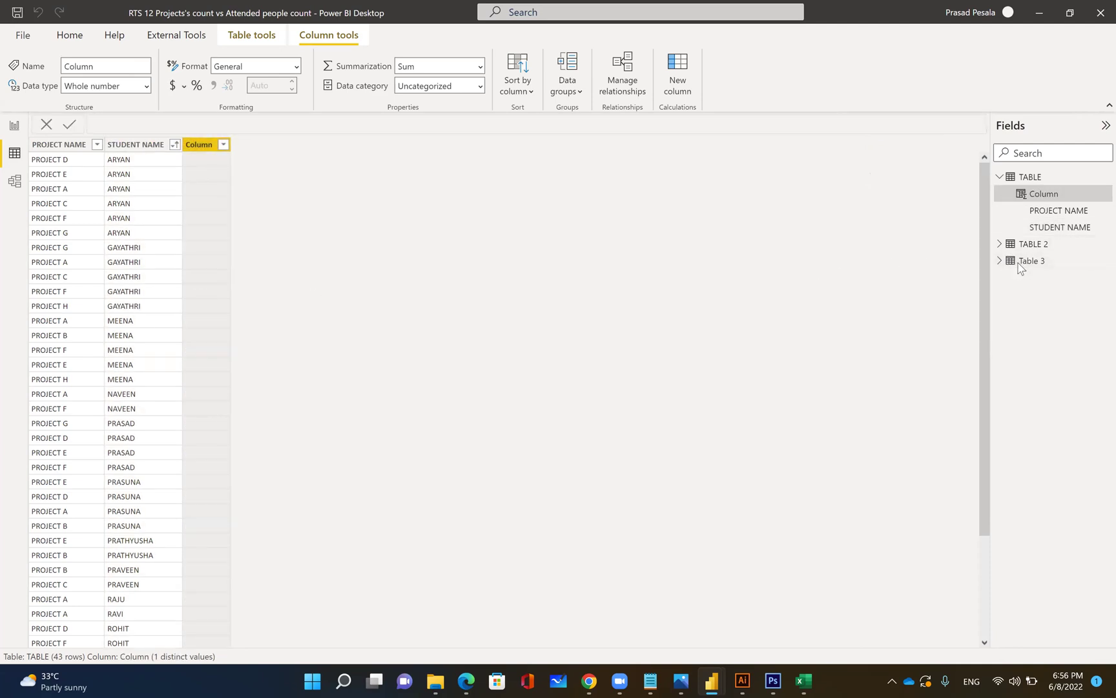
Add a calculated column to Table 3 and name it "no. of projects" in its formula.
{"action": "left_click", "coordinate": [1021, 262]}
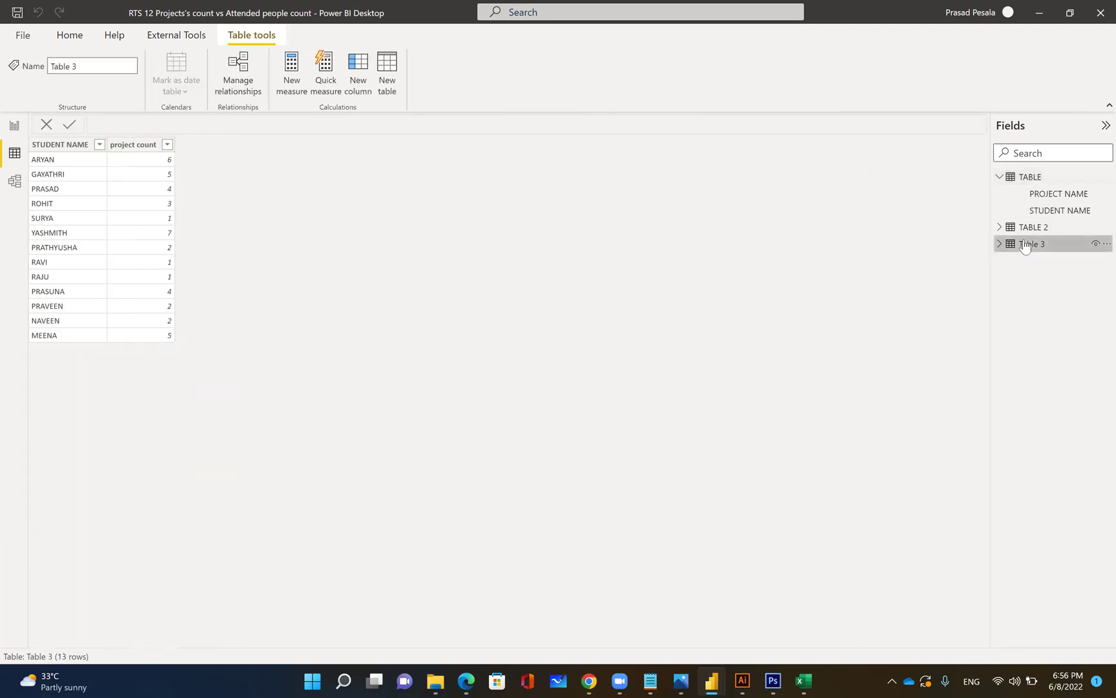
{"action": "left_click", "coordinate": [138, 146]}
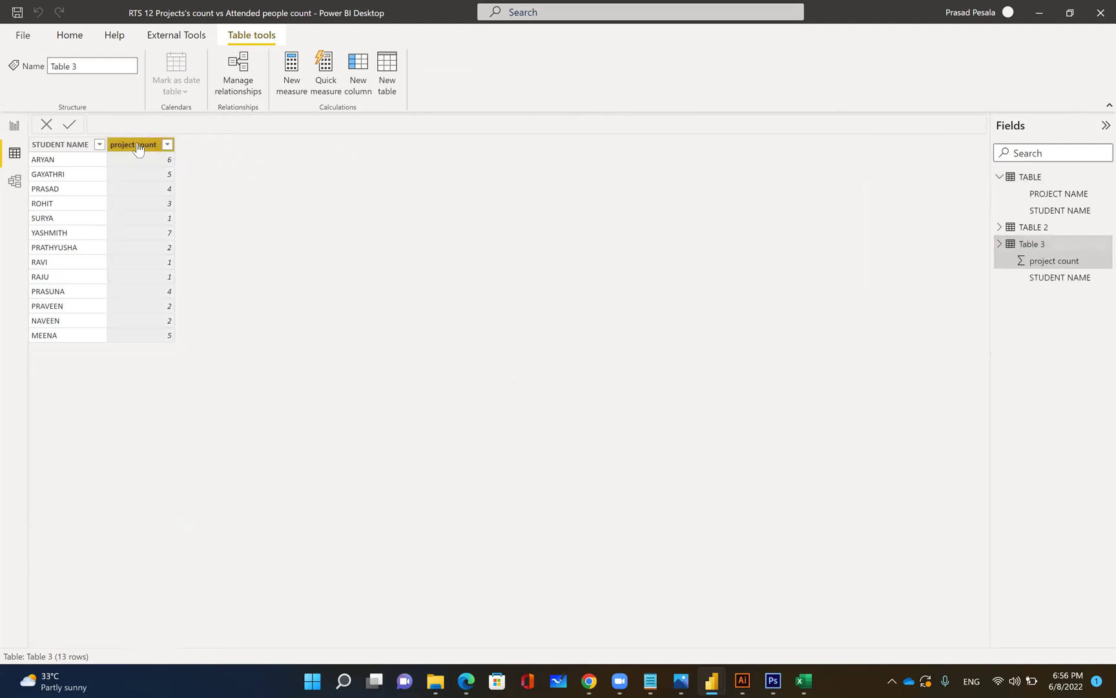
{"action": "right_click", "coordinate": [137, 147]}
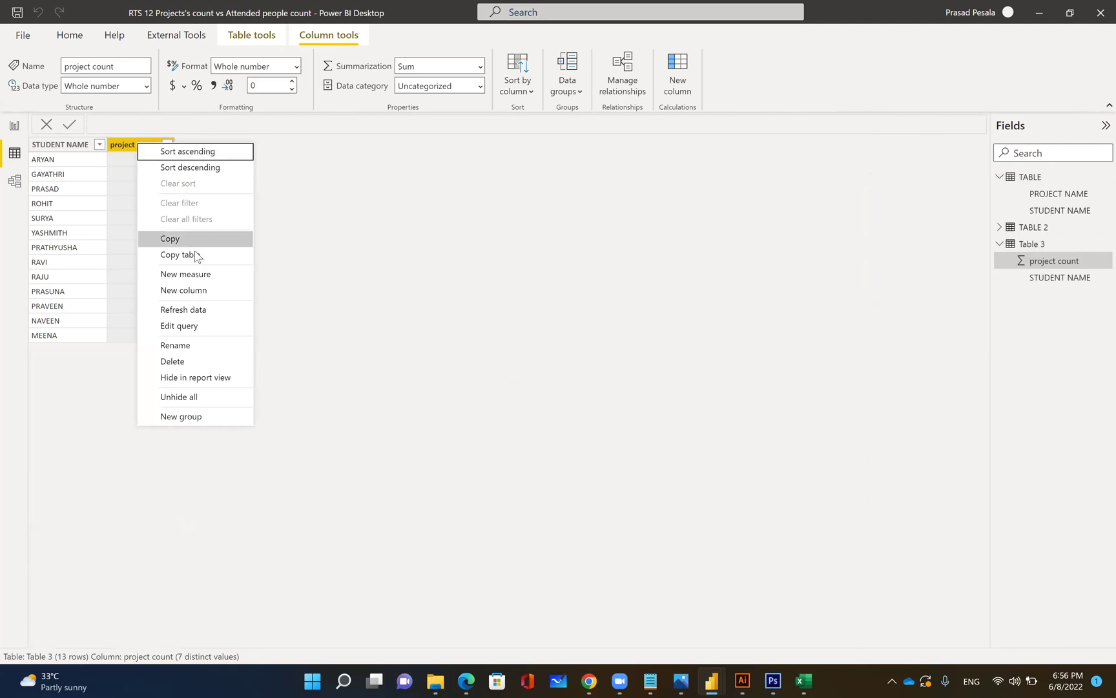
{"action": "left_click", "coordinate": [189, 295]}
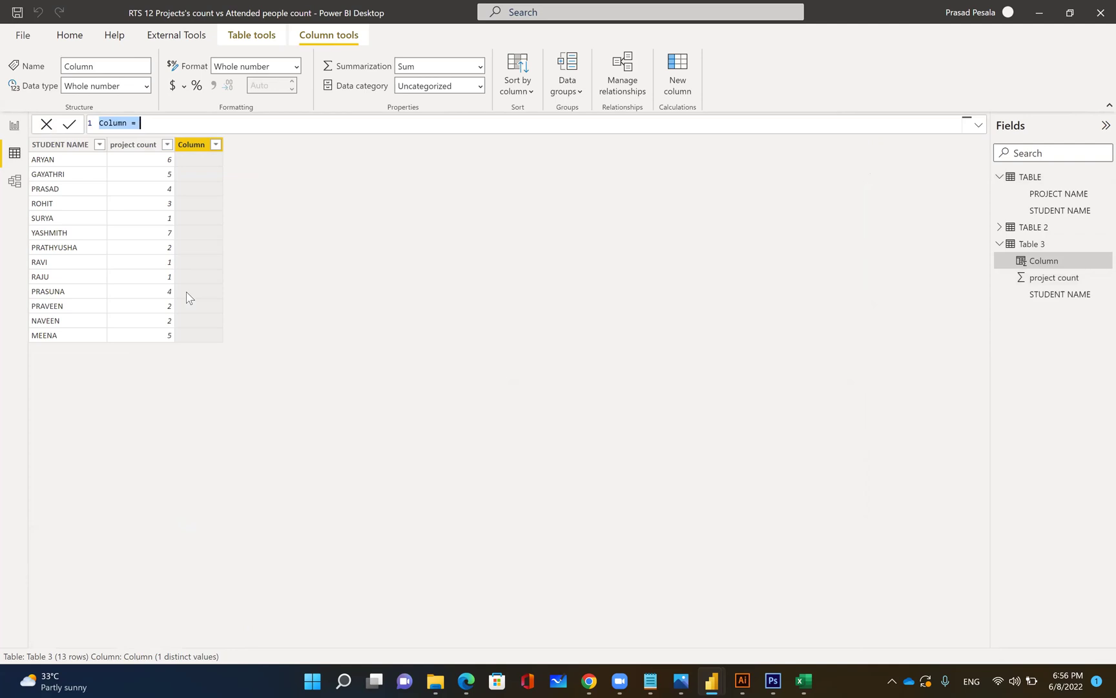
{"action": "key", "text": "BackSpace"}
{"action": "type", "text": "of projects"}
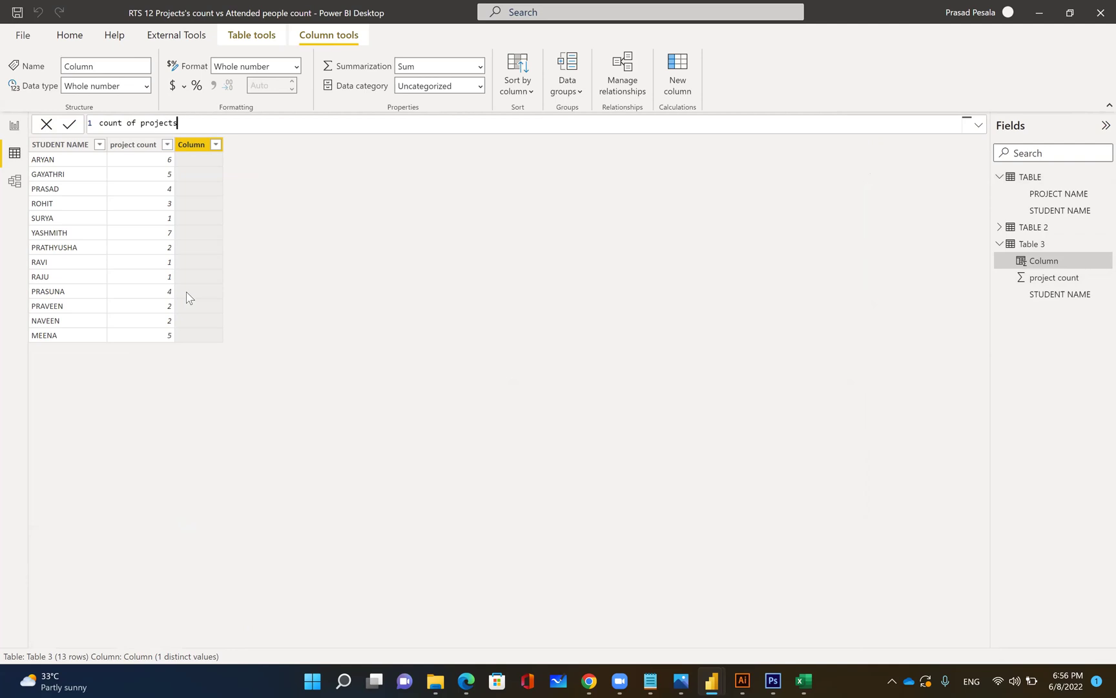
{"action": "left_click", "coordinate": [126, 125]}
{"action": "key", "text": "BackSpace"}
{"action": "key", "text": "BackSpace"}
{"action": "key", "text": "BackSpace"}
{"action": "key", "text": "BackSpace"}
{"action": "type", "text": "no."}
Begin the column's formula with an IF test that 'Table 3'[project count] is less than or equal to 4.
{"action": "left_click", "coordinate": [179, 124]}
{"action": "type", "text": "=if("}
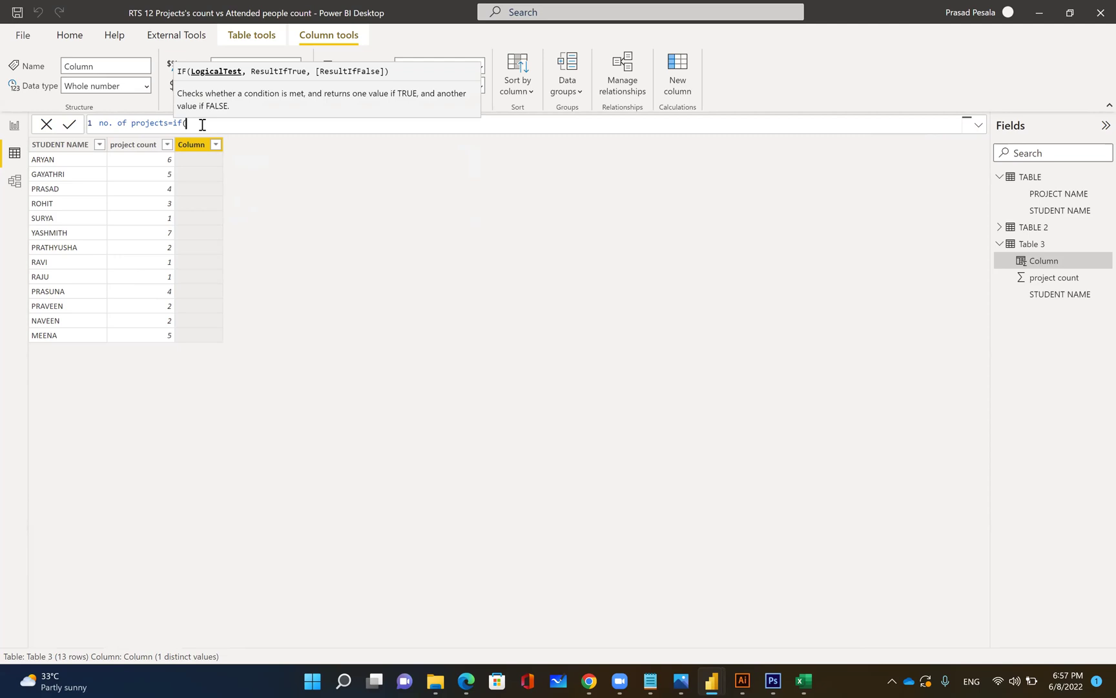
{"action": "type", "text": "count"}
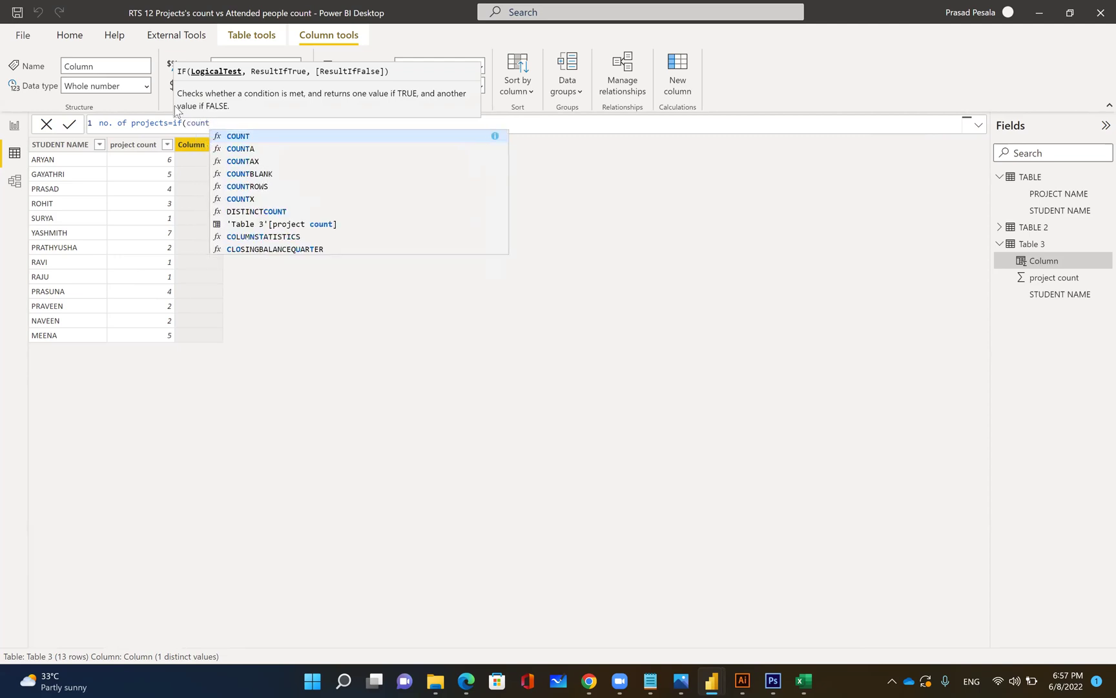
{"action": "left_click", "coordinate": [279, 225]}
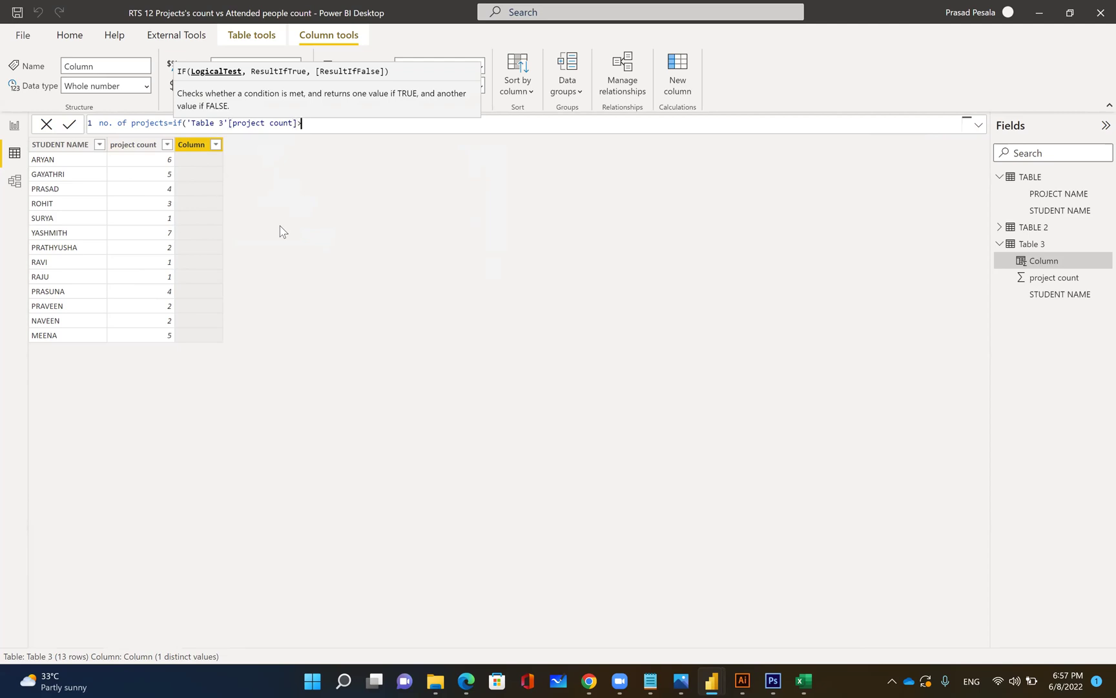
{"action": "type", "text": "<=4,"}
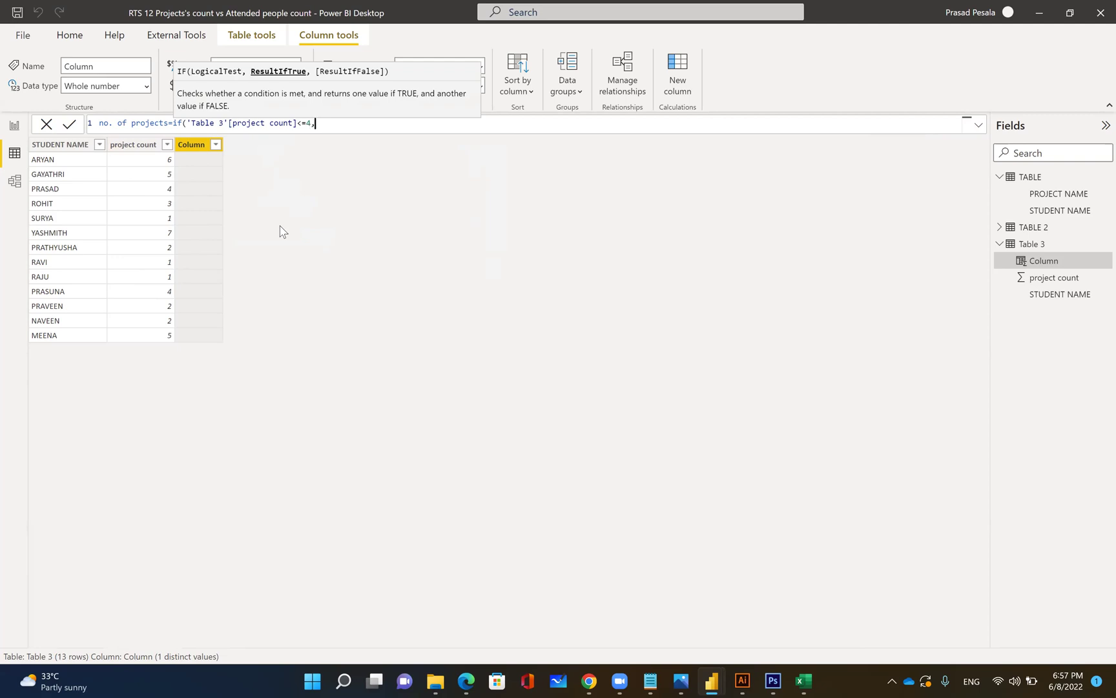
Complete the IF formula to return 'Table 3'[project count] when true and "More" otherwise, and commit it.
{"action": "type", "text": "pro"}
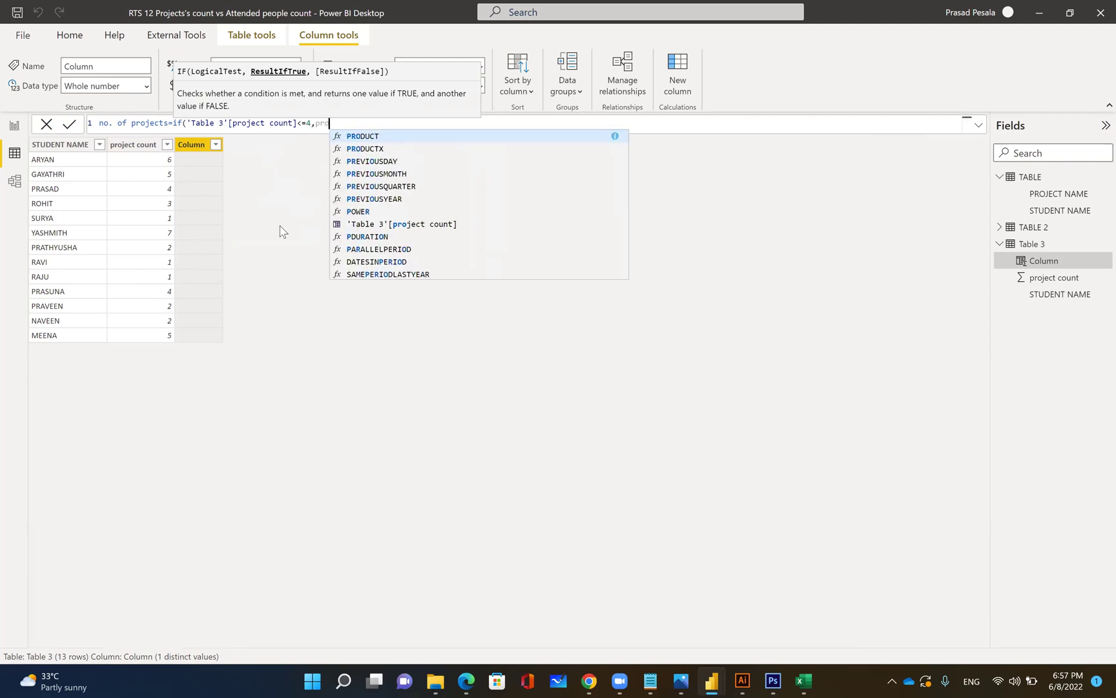
{"action": "left_click", "coordinate": [419, 224]}
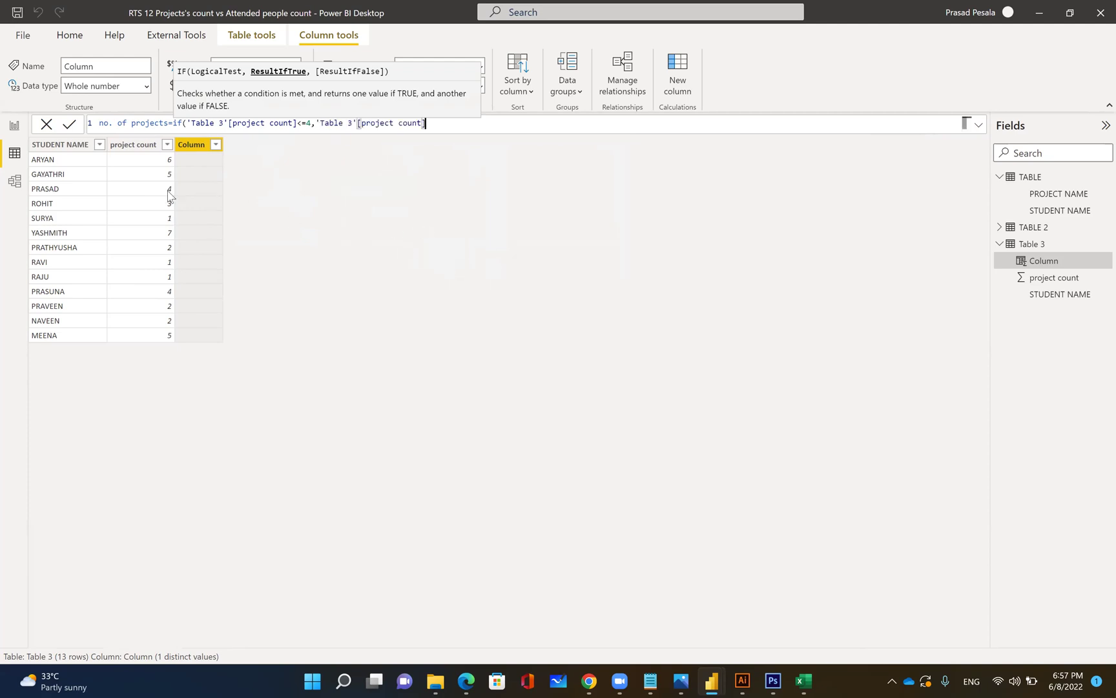
{"action": "type", "text": ","}
{"action": "type", "text": "\"more\""}
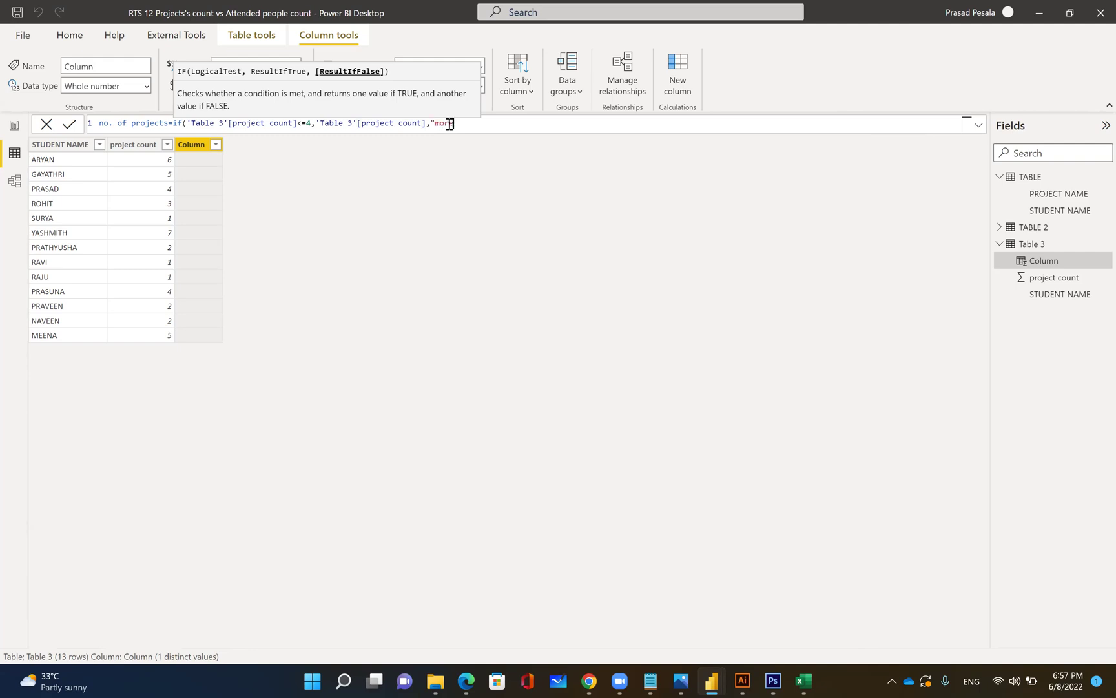
{"action": "left_click", "coordinate": [442, 123]}
{"action": "key", "text": "BackSpace"}
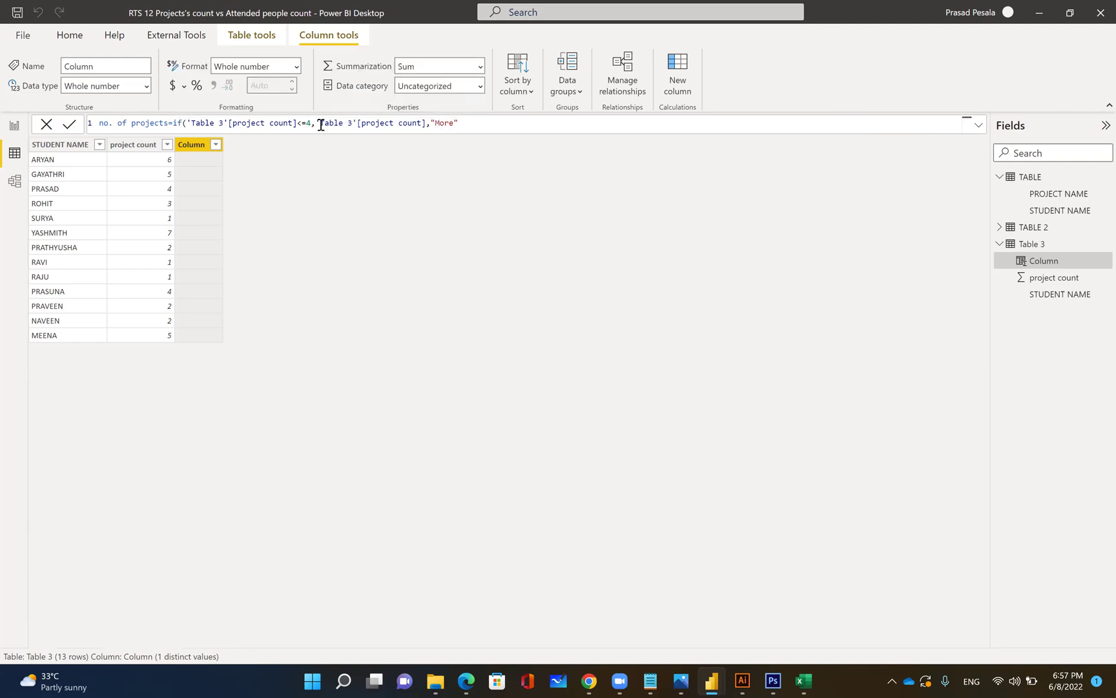
{"action": "left_click", "coordinate": [459, 124]}
{"action": "type", "text": ")"}
{"action": "left_click", "coordinate": [69, 124]}
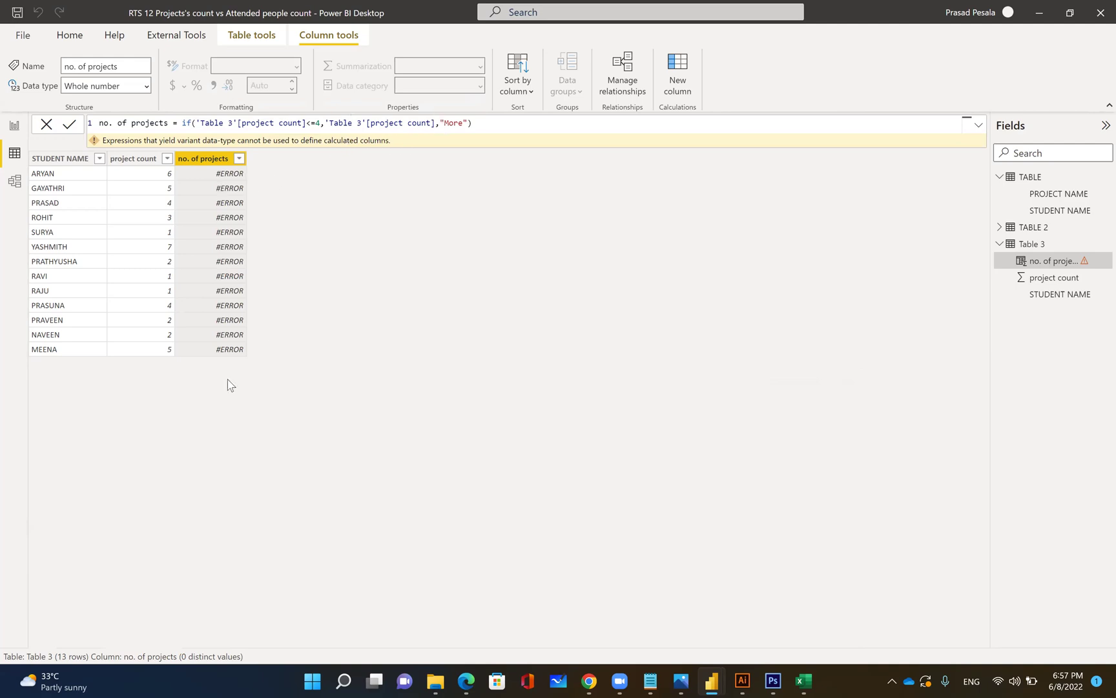
Wrap the IF formula's true result, 'Table 3'[project count], in CONVERT with the STRING data type and commit the formula.
{"action": "left_click", "coordinate": [325, 123]}
{"action": "type", "text": "convert"}
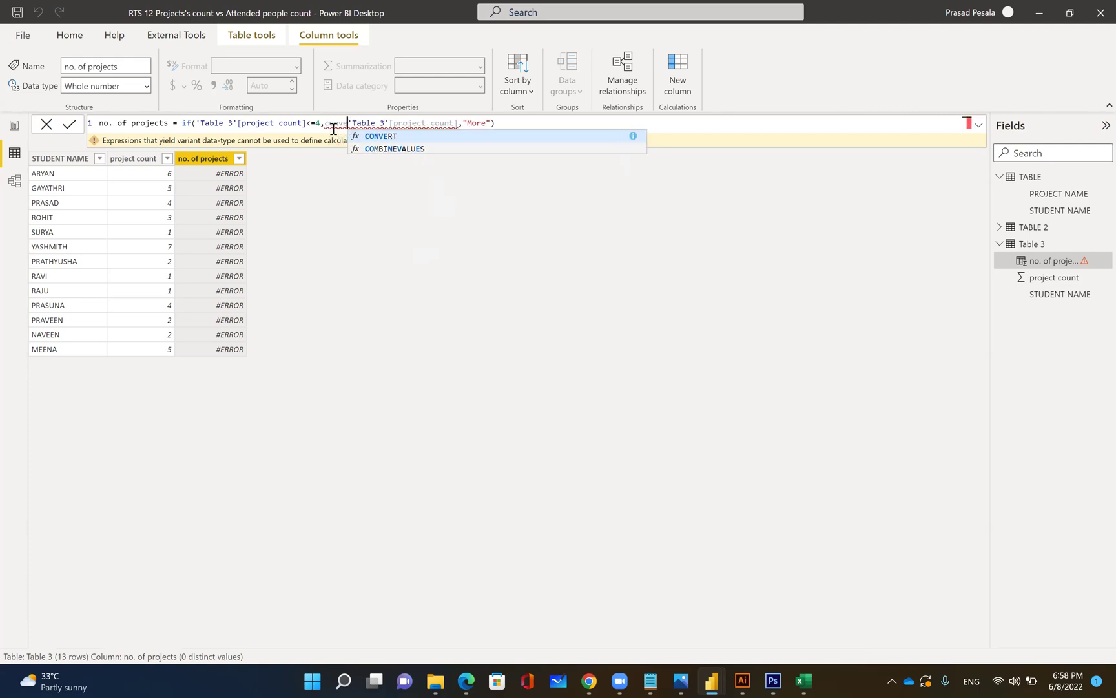
{"action": "type", "text": "("}
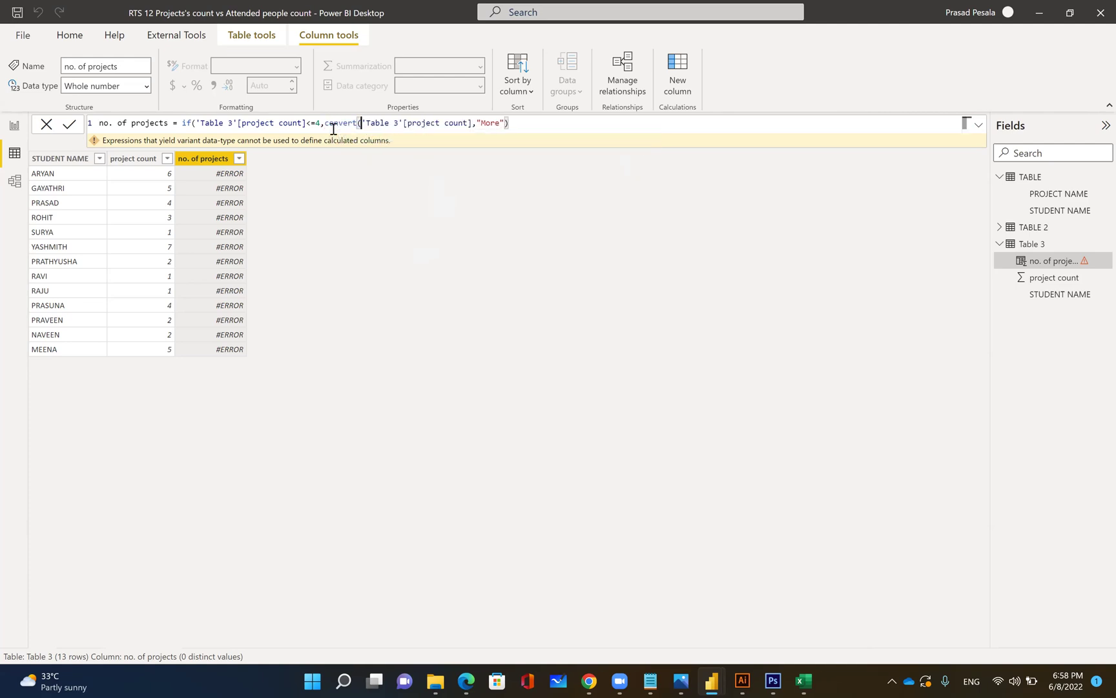
{"action": "left_click", "coordinate": [472, 126]}
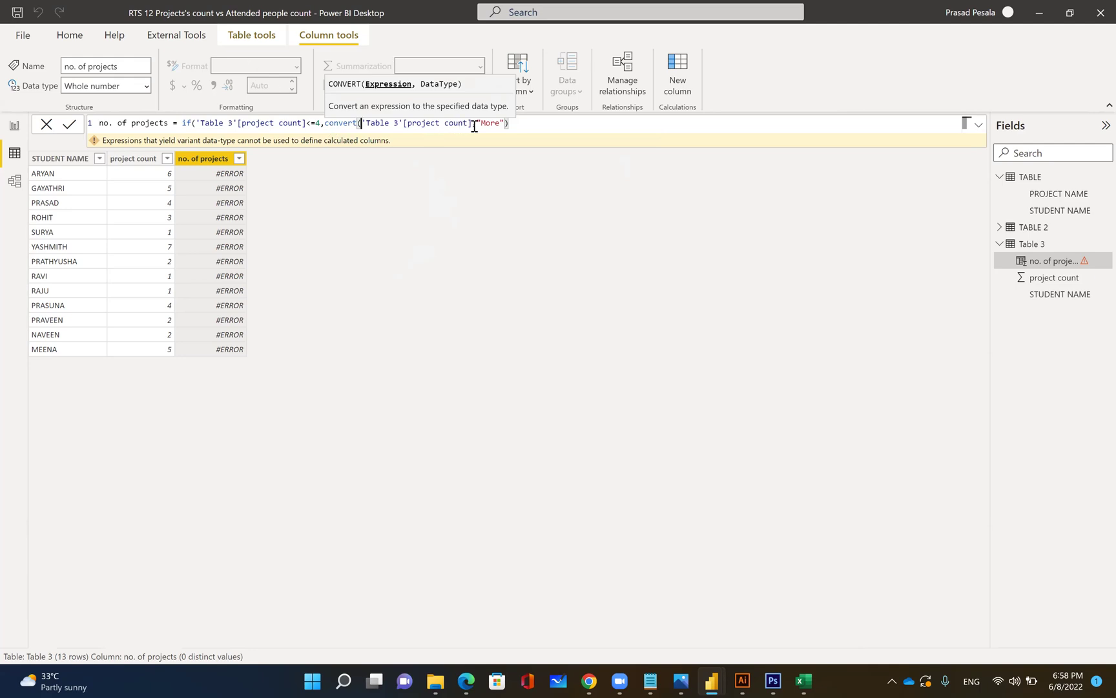
{"action": "type", "text": ",st"}
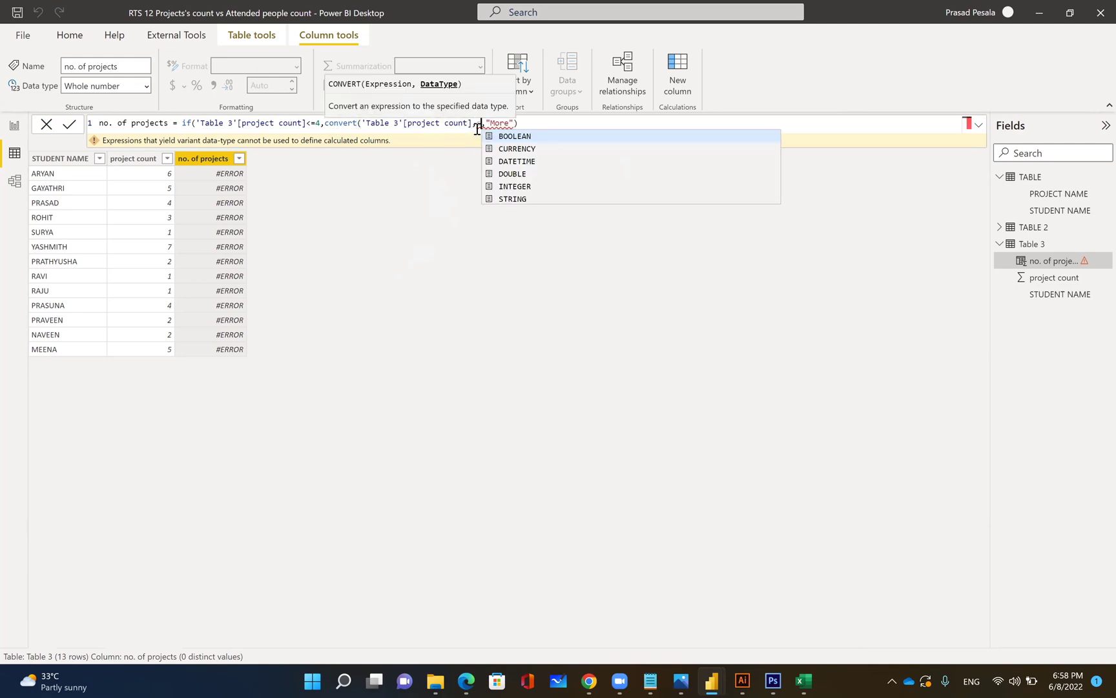
{"action": "left_click", "coordinate": [530, 141]}
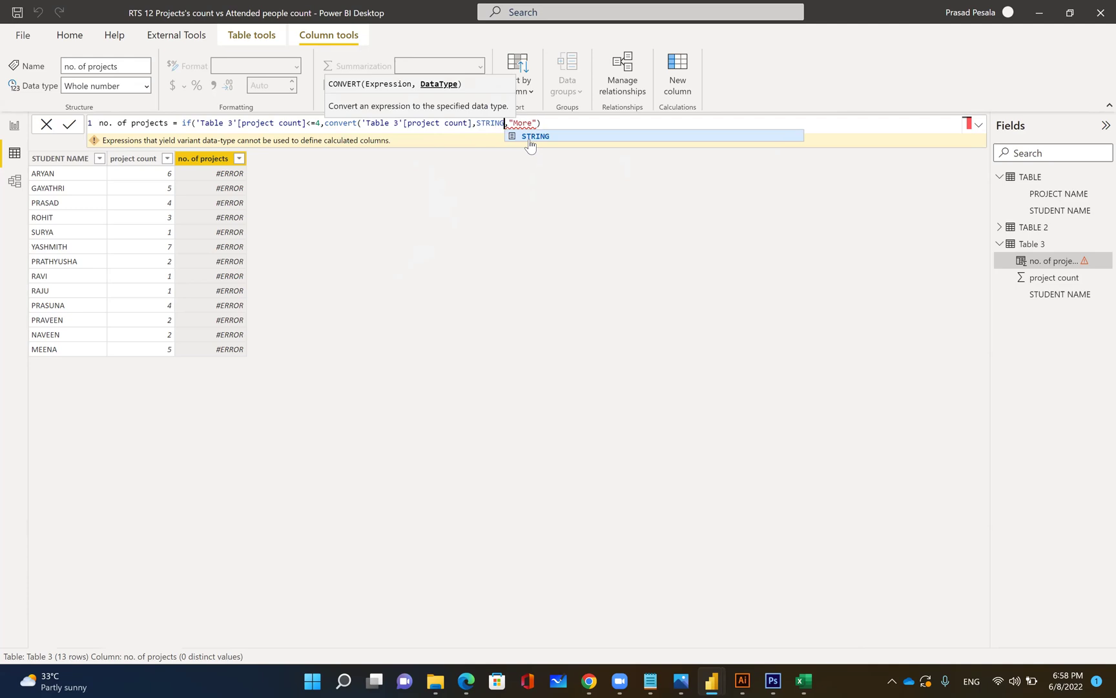
{"action": "type", "text": ")"}
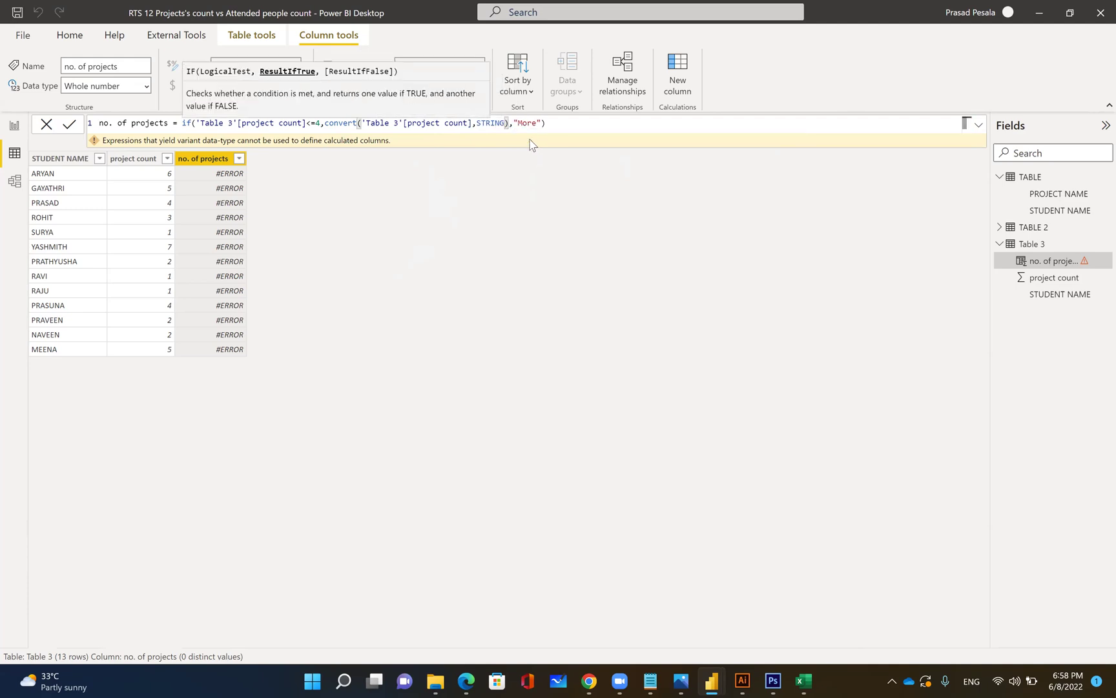
{"action": "key", "text": "Return"}
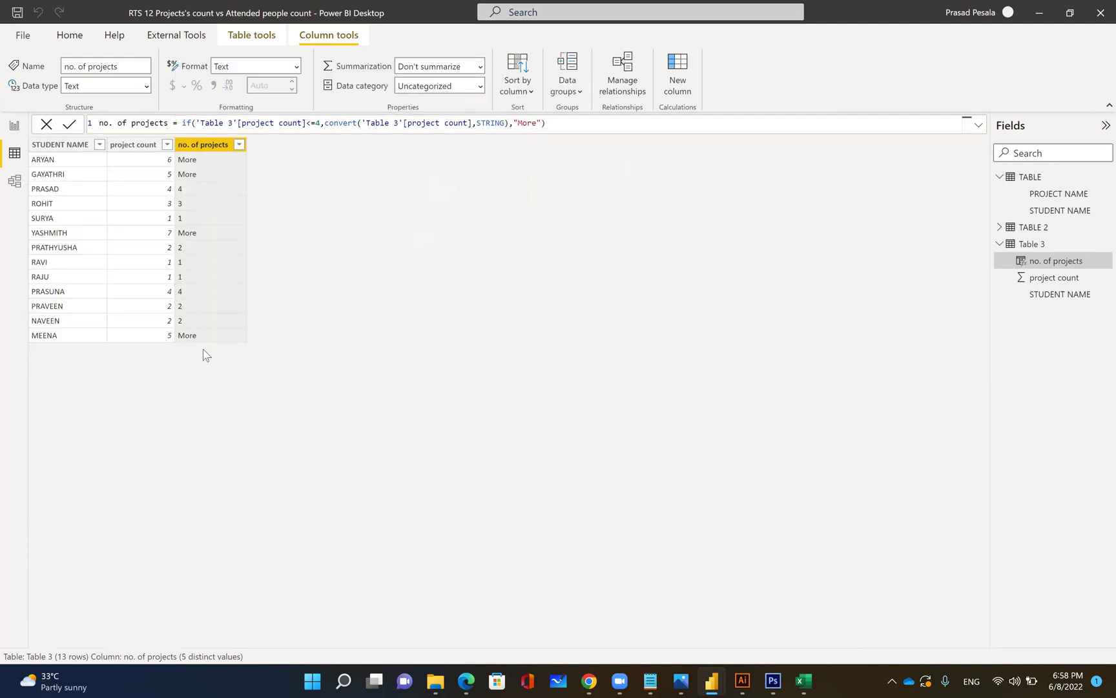
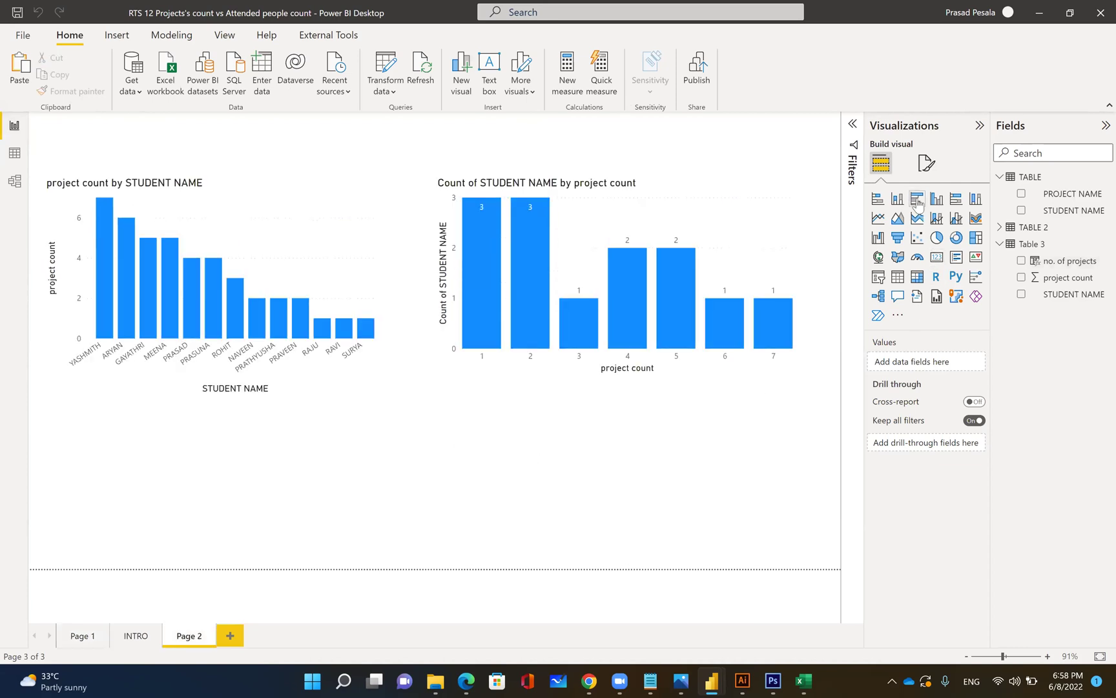
Add a stacked column chart below the project count chart on Page 2, with no. of projects on the X-axis and count of STUDENT NAME on the Y-axis.
{"action": "left_click", "coordinate": [897, 199]}
{"action": "left_click_drag", "start_coordinate": [331, 486], "coordinate": [722, 477]}
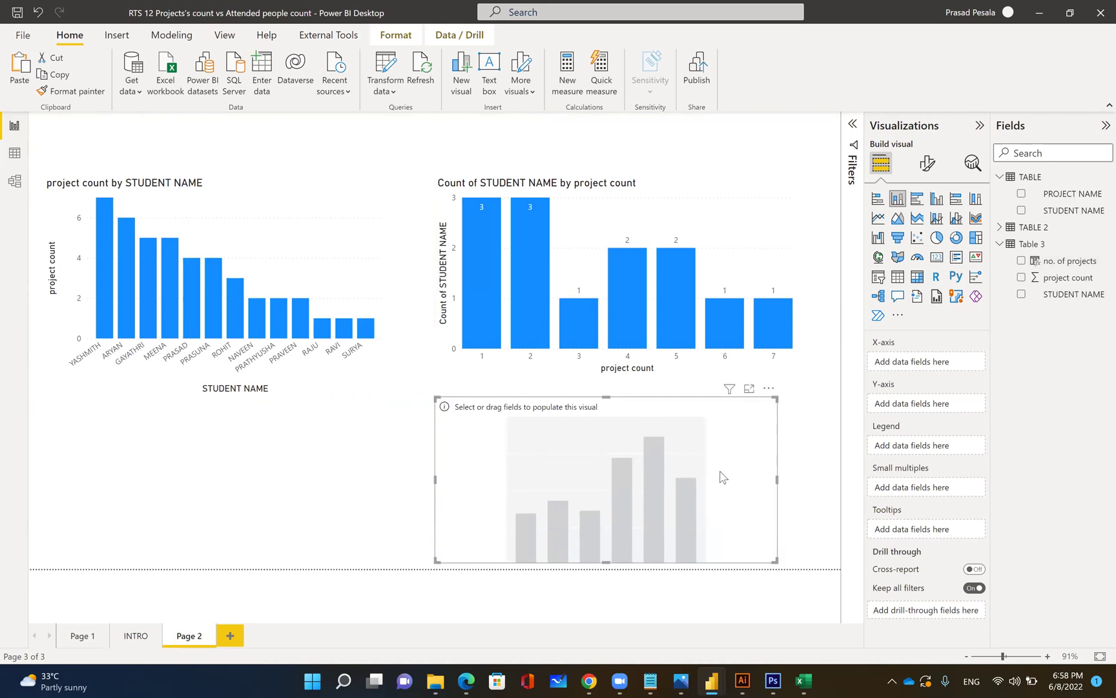
{"action": "left_click_drag", "start_coordinate": [1046, 261], "coordinate": [922, 367]}
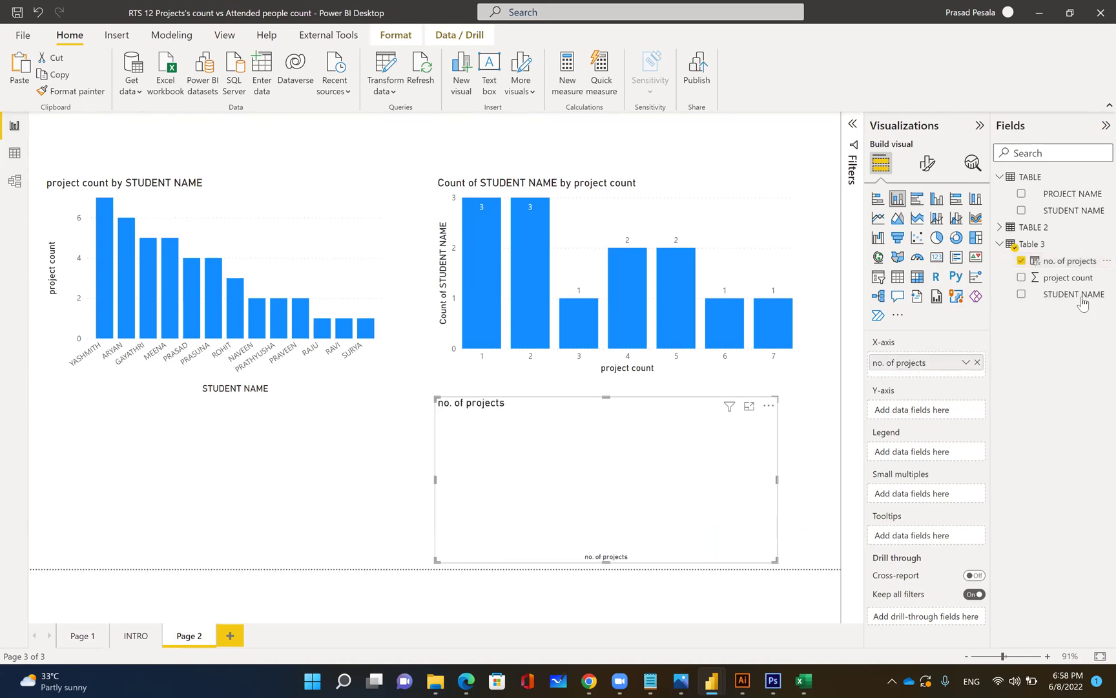
{"action": "left_click_drag", "start_coordinate": [1063, 298], "coordinate": [927, 413]}
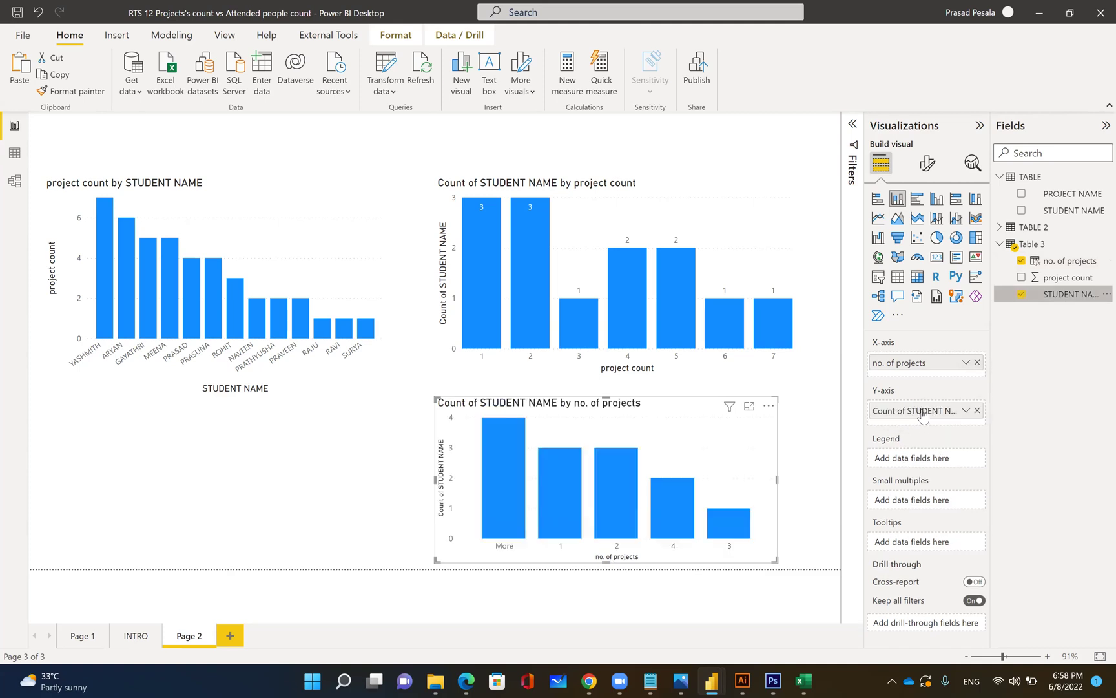
Sort the new chart's axis by no. of projects in ascending order and turn on its data labels.
{"action": "left_click", "coordinate": [769, 406]}
{"action": "mouse_move", "coordinate": [807, 491]}
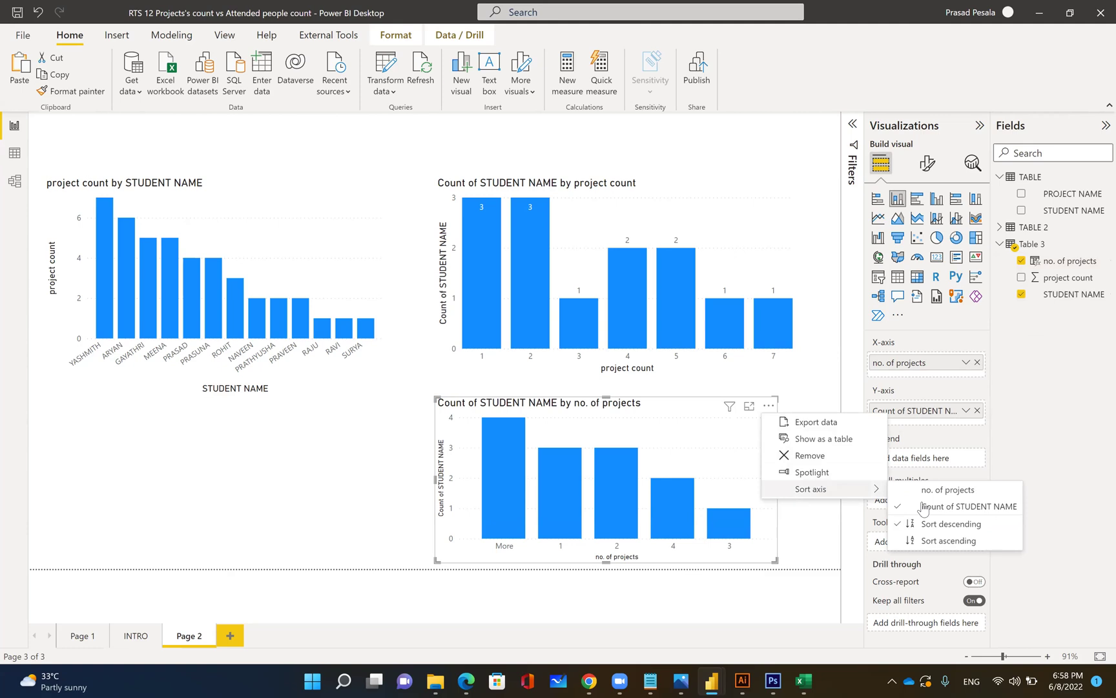
{"action": "left_click", "coordinate": [946, 494]}
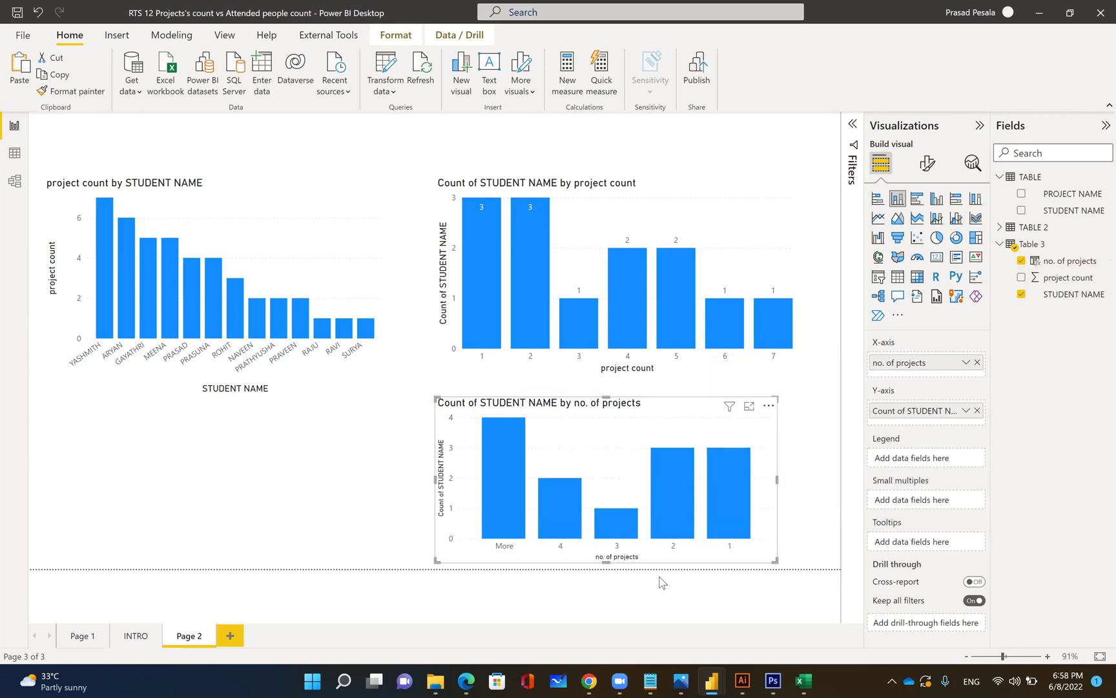
{"action": "left_click", "coordinate": [767, 406]}
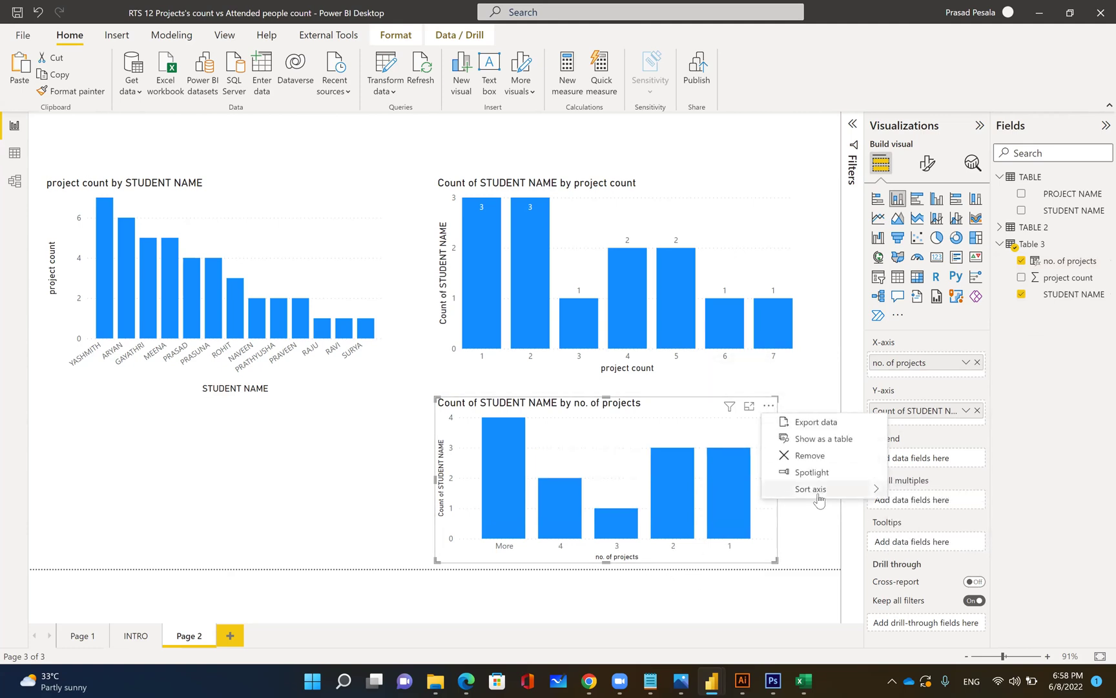
{"action": "mouse_move", "coordinate": [825, 493]}
{"action": "left_click", "coordinate": [926, 541]}
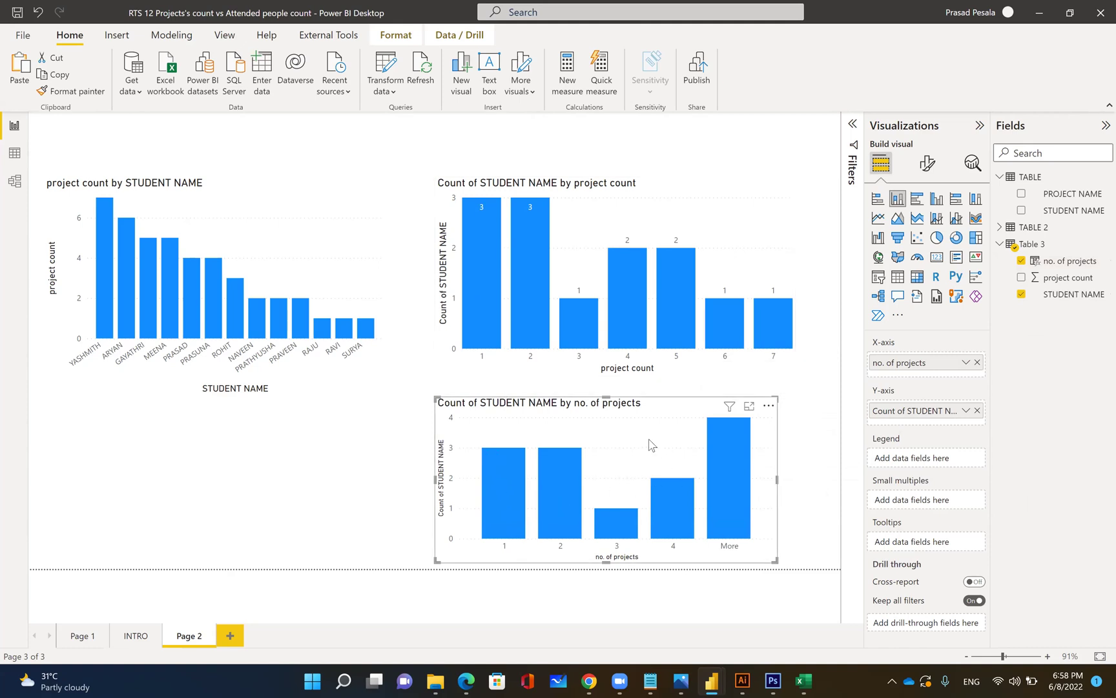
{"action": "left_click", "coordinate": [927, 163]}
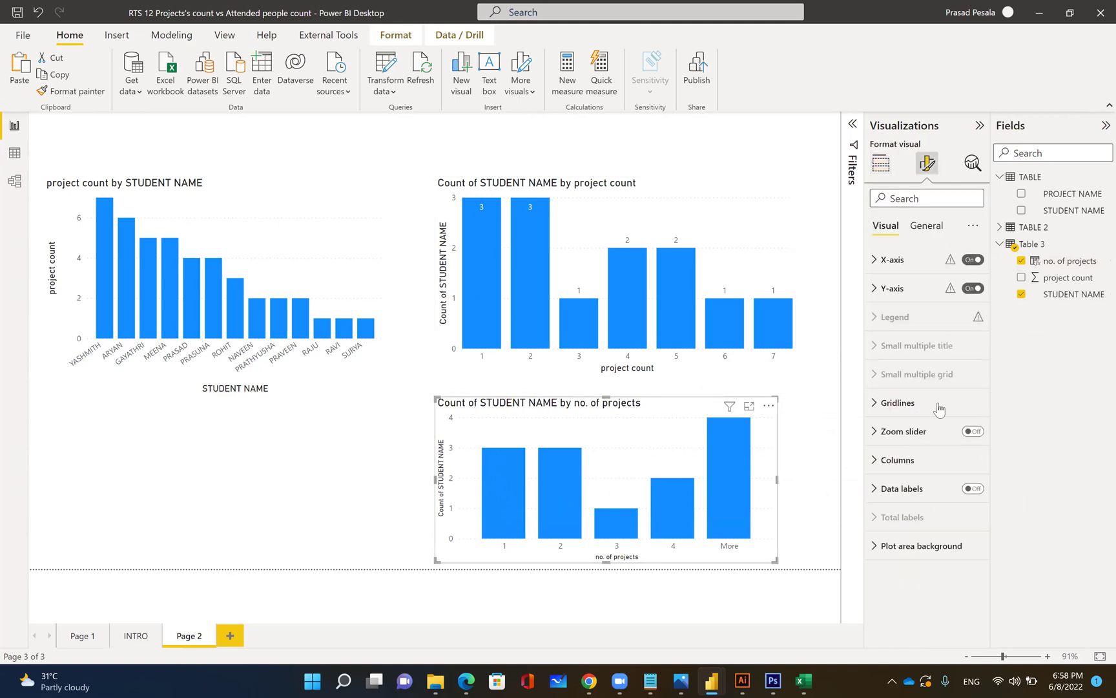
{"action": "left_click", "coordinate": [973, 489]}
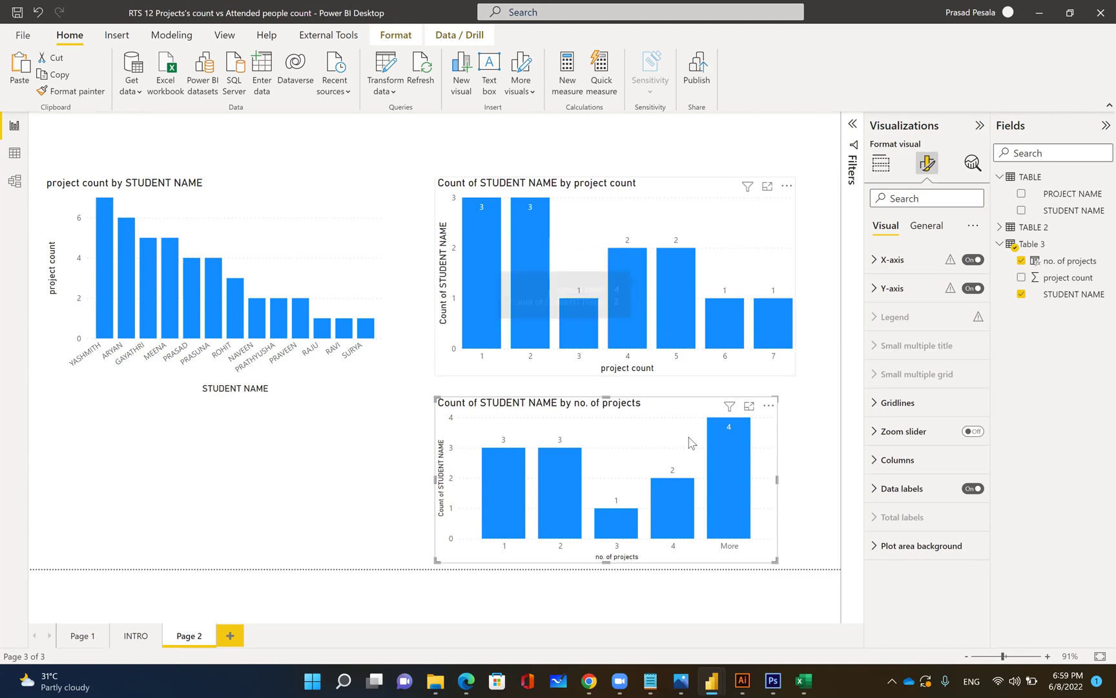
Compare the grouped chart with the chart above it and the finished example on Page 1, and open the INTRO page.
{"action": "mouse_move", "coordinate": [725, 533]}
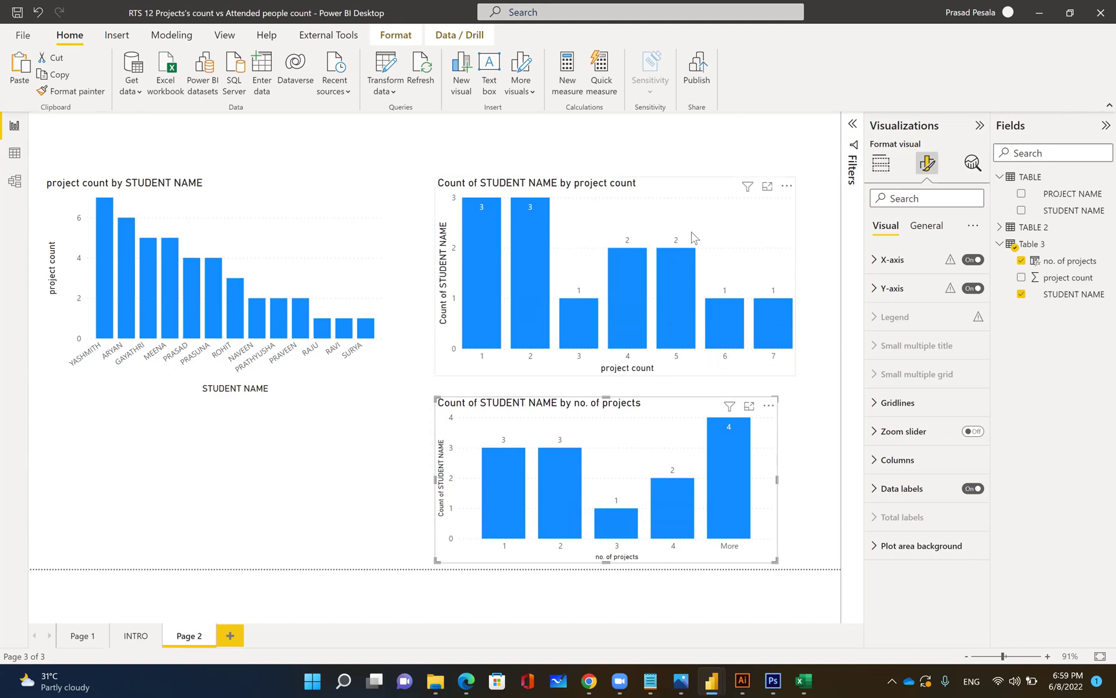
{"action": "mouse_move", "coordinate": [734, 428]}
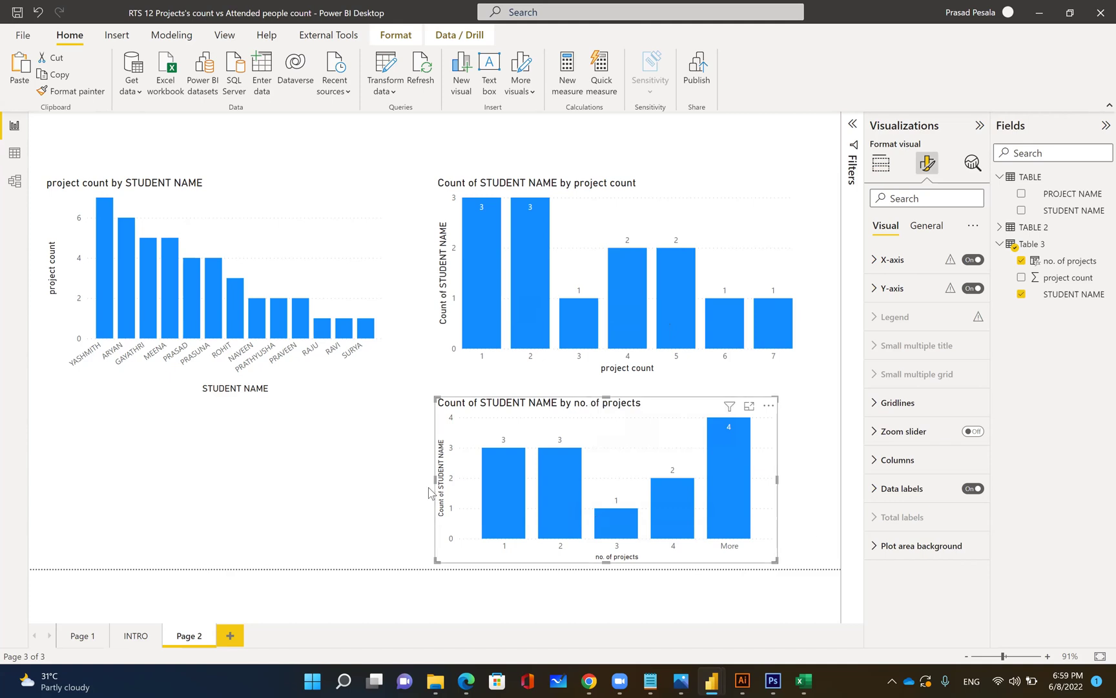
{"action": "mouse_move", "coordinate": [300, 372]}
{"action": "left_mouse_down"}
{"action": "mouse_move", "coordinate": [307, 352]}
{"action": "mouse_move", "coordinate": [303, 363]}
{"action": "left_mouse_up"}
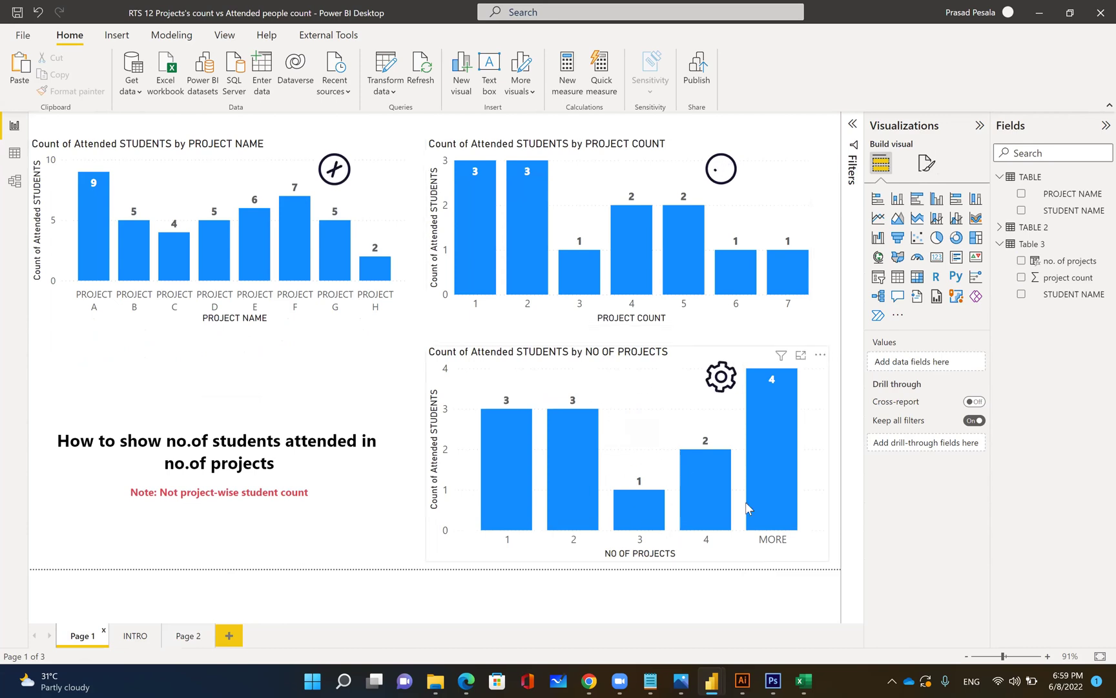
{"action": "mouse_move", "coordinate": [767, 509]}
{"action": "left_click", "coordinate": [136, 639]}
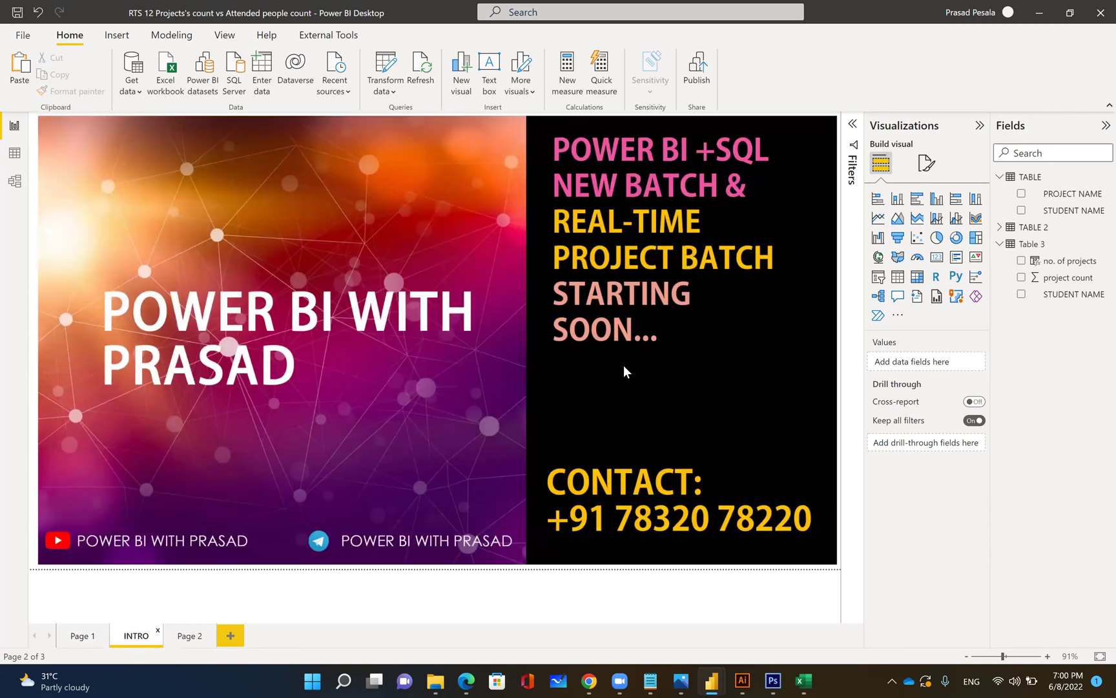